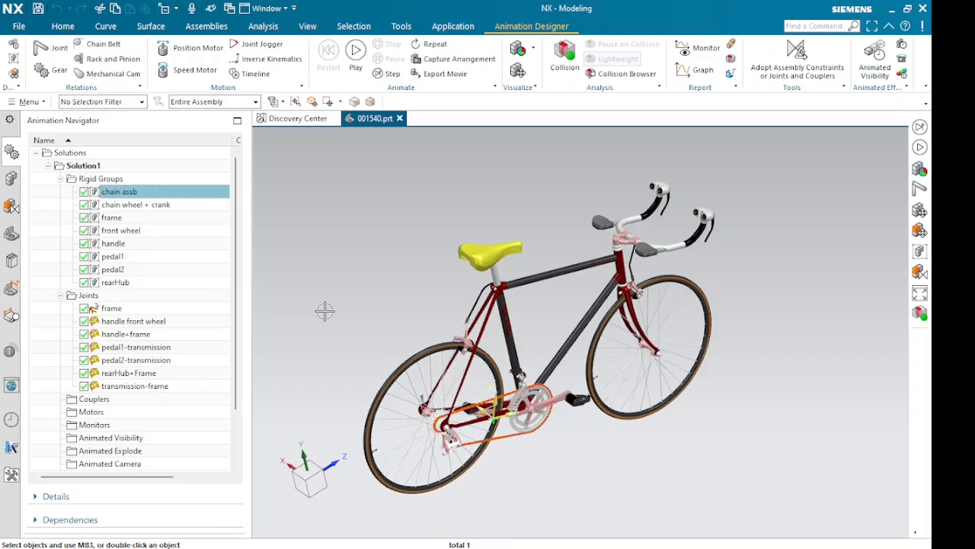
Show the rigid groups in distinct colours and go through them from chain wheel + crank to rearHub
middle_click_drag(326, 299, 310, 247, "shift")
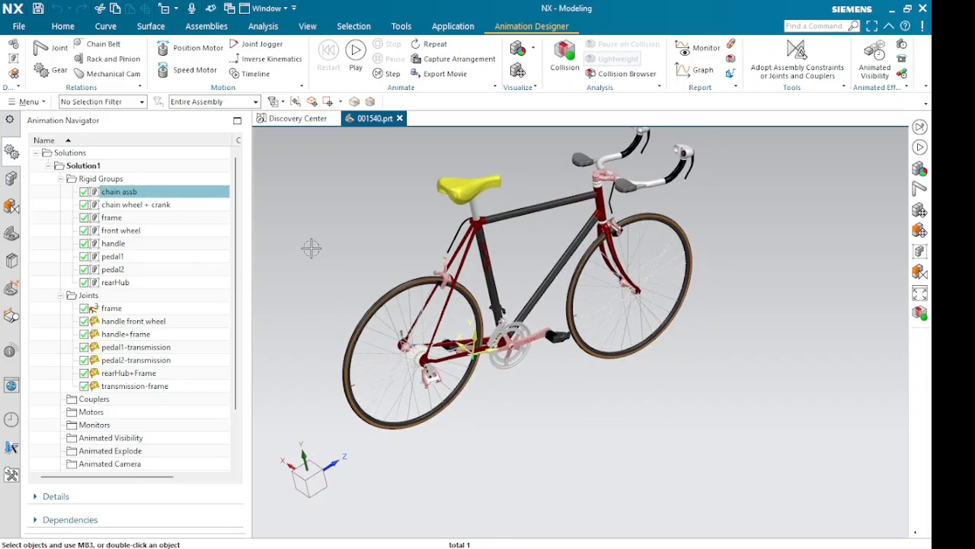
left_click(519, 49)
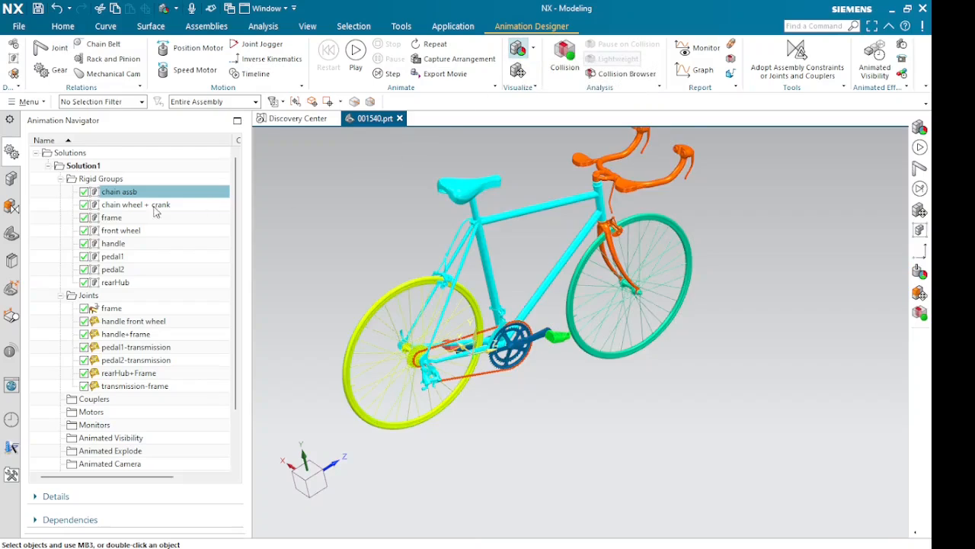
left_click(120, 207)
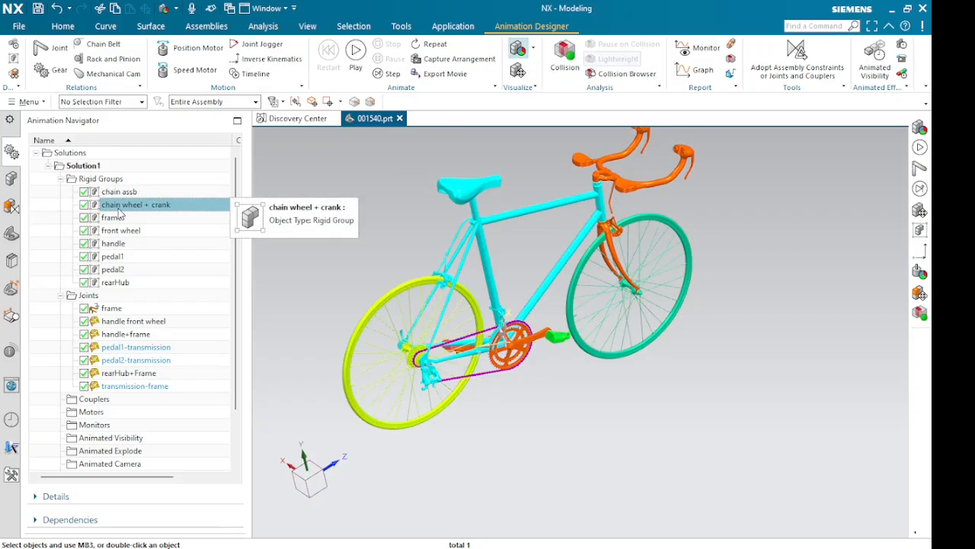
left_click(120, 216)
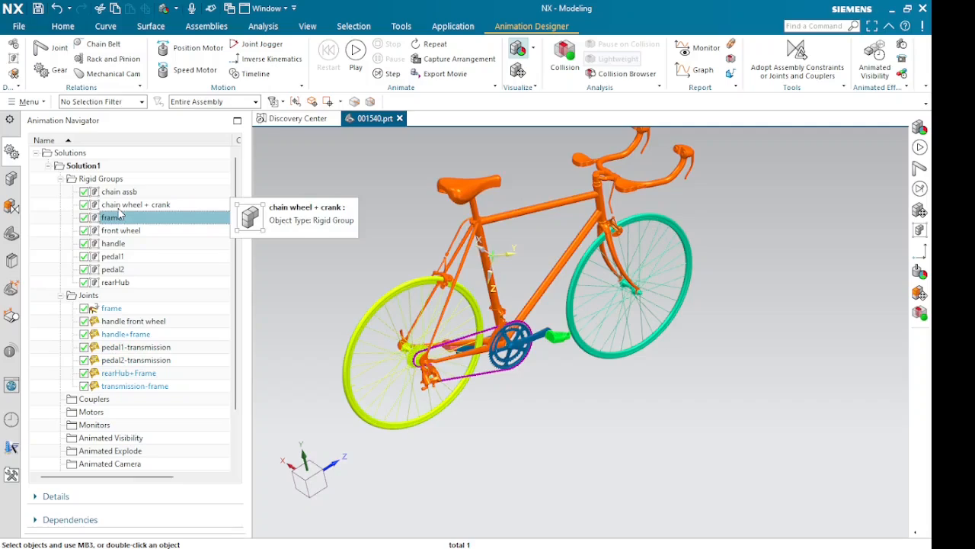
key("Down")
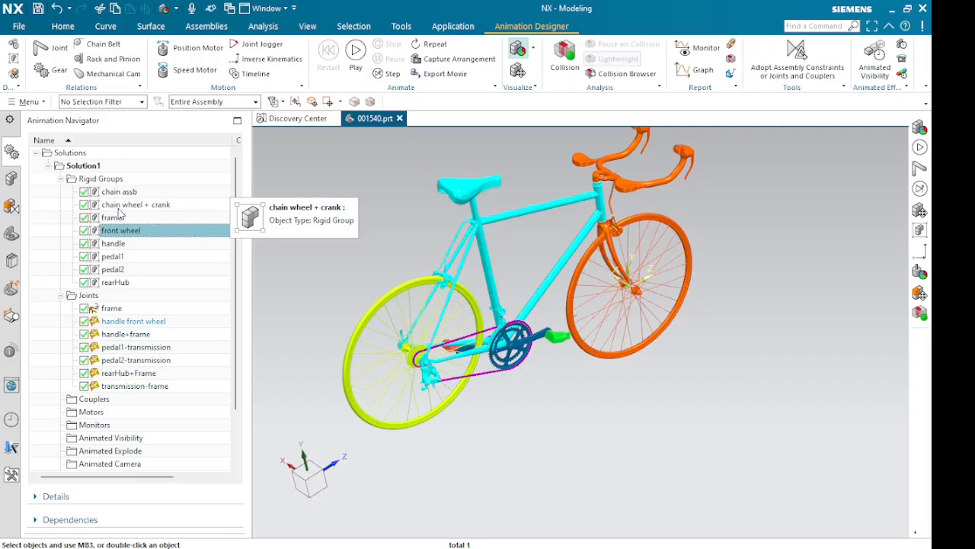
key("Down")
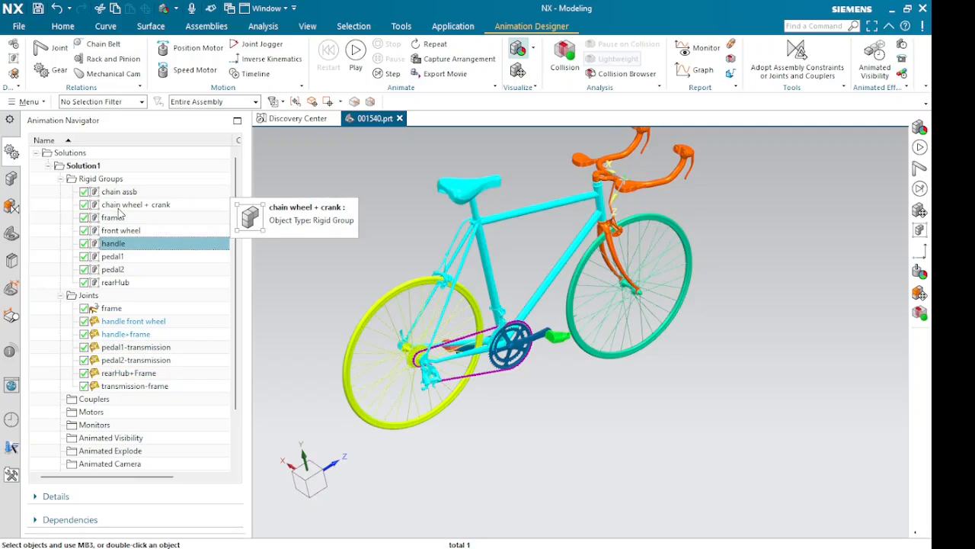
key("Down")
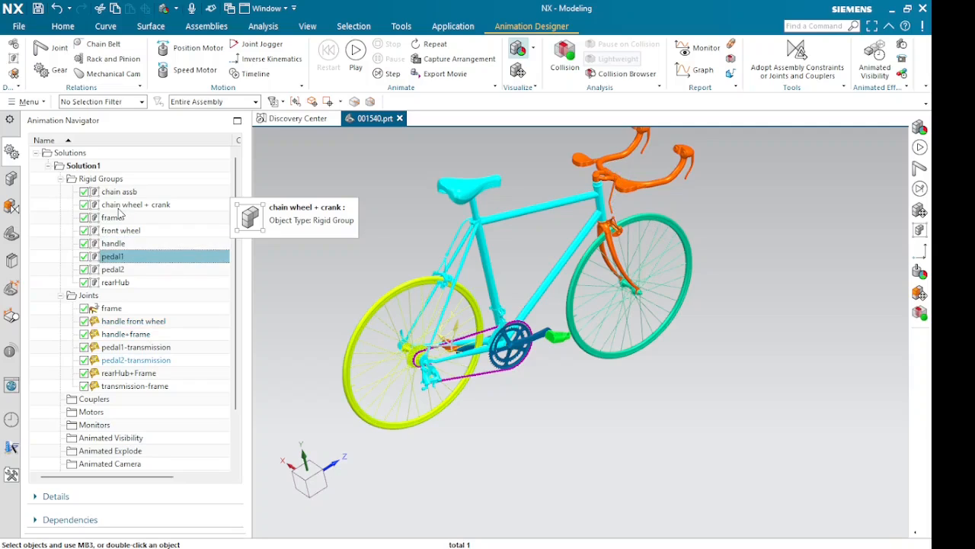
key("Down")
middle_click_drag(341, 270, 320, 274)
key("Down")
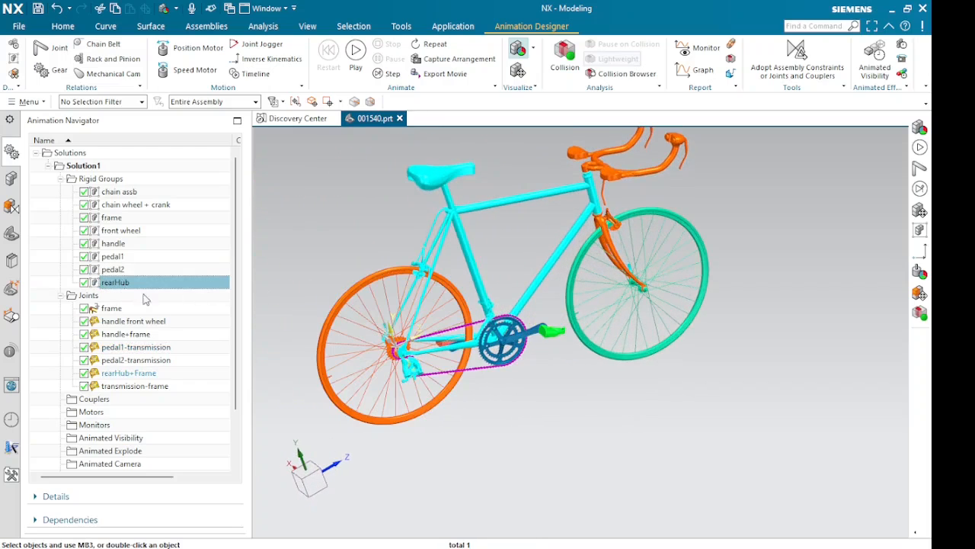
middle_click_drag(362, 237, 427, 326, "shift")
Inspect each joint in the solution from frame to transmission-frame, and save the part
left_click(104, 308)
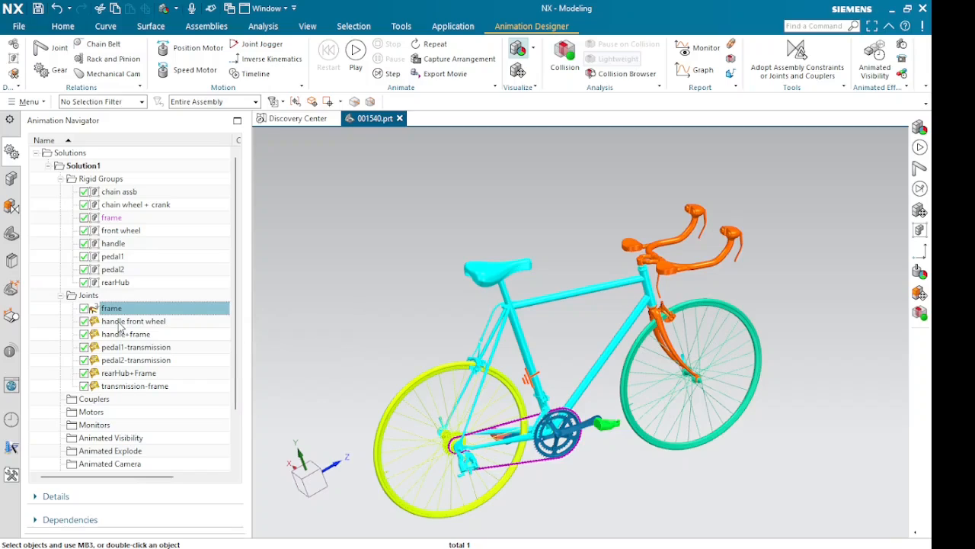
left_click(119, 325)
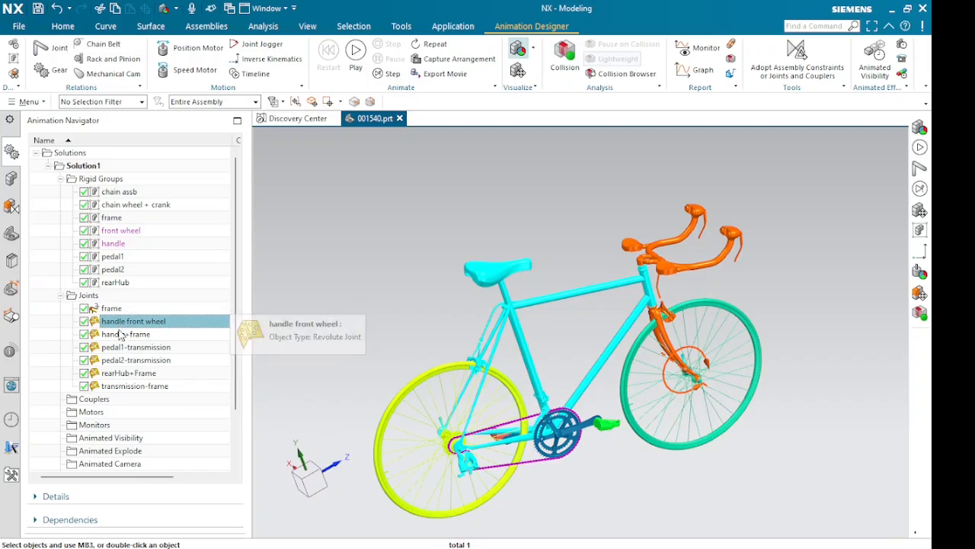
left_click(119, 335)
left_click(128, 352)
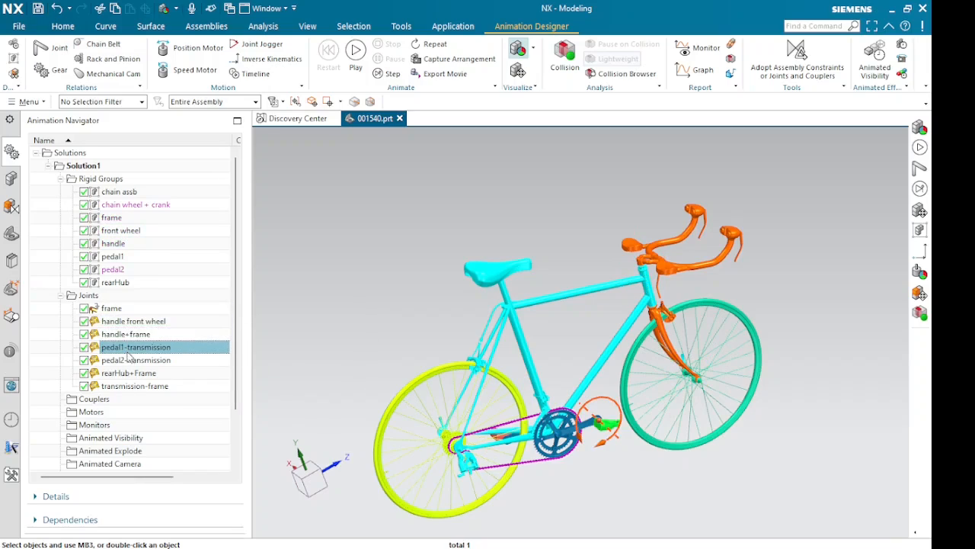
left_click(132, 363)
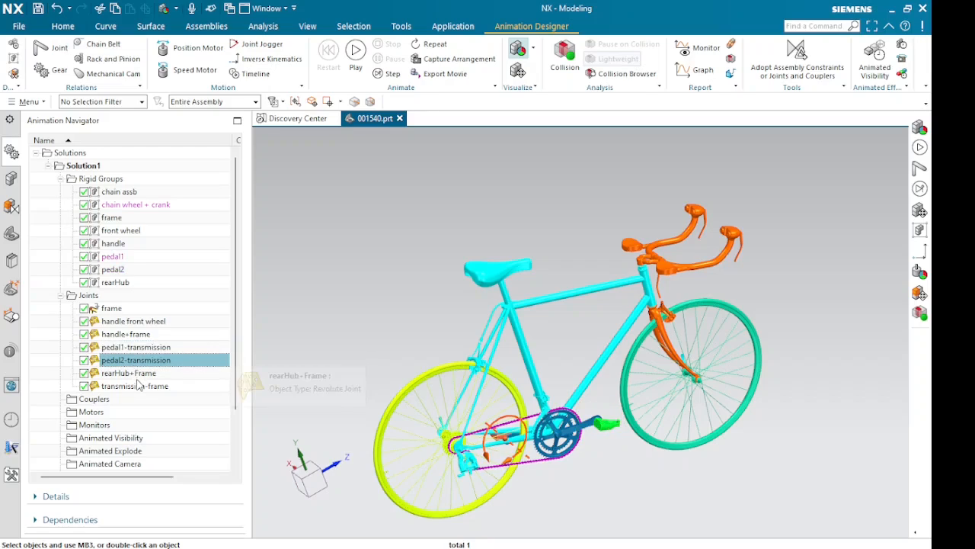
left_click(140, 374)
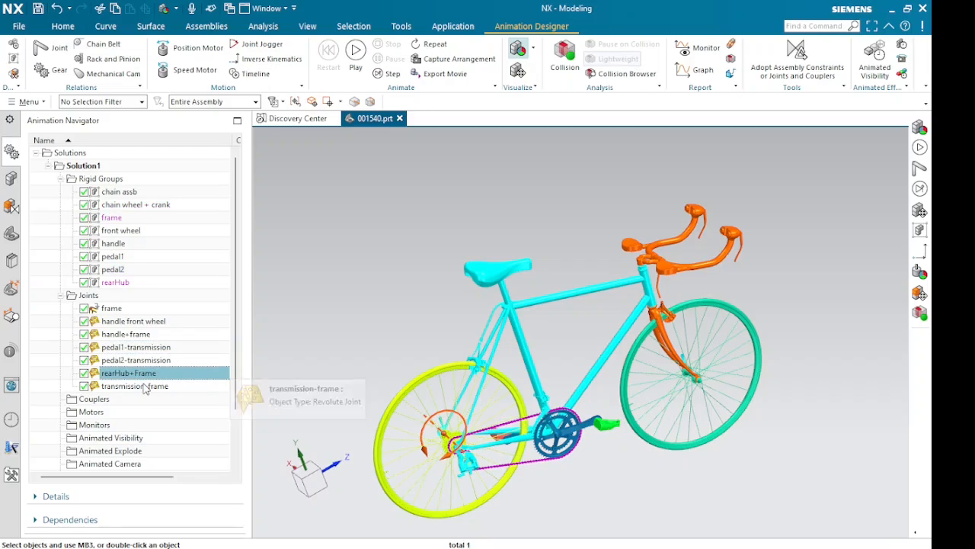
left_click(145, 387)
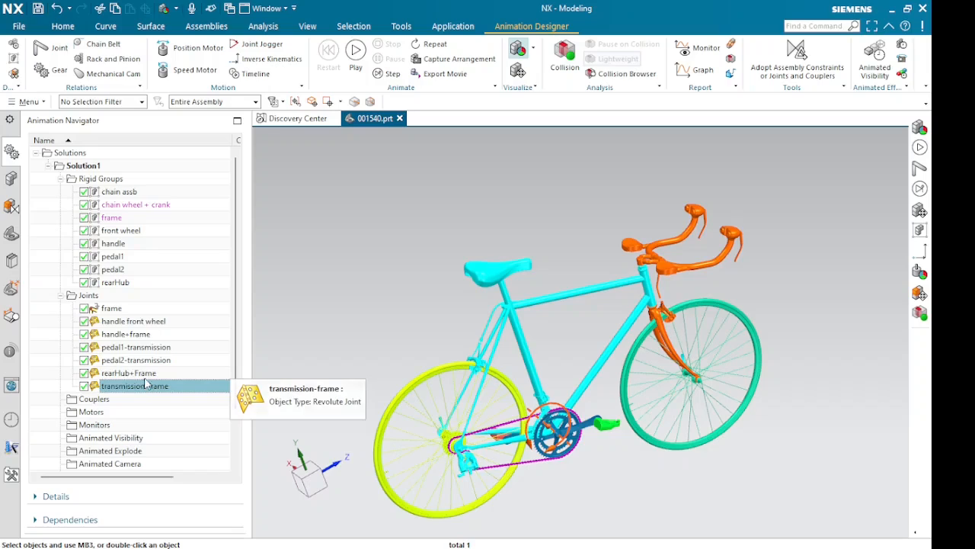
left_click(38, 9)
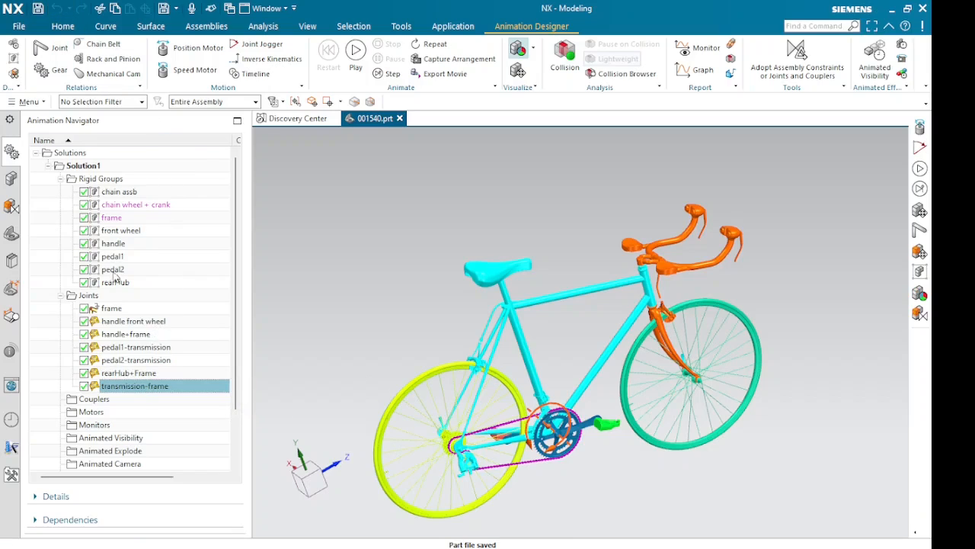
Set up a Chain Belt coupler between the transmission-frame joint and the rearHub+Frame joint with a ratio of 0.63
scroll(118, 282, "down", 2)
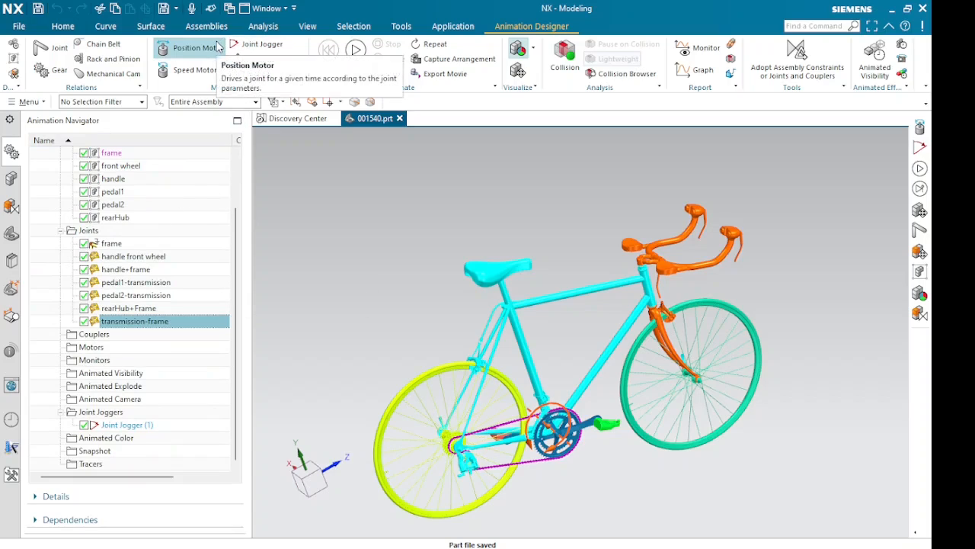
left_click(97, 46)
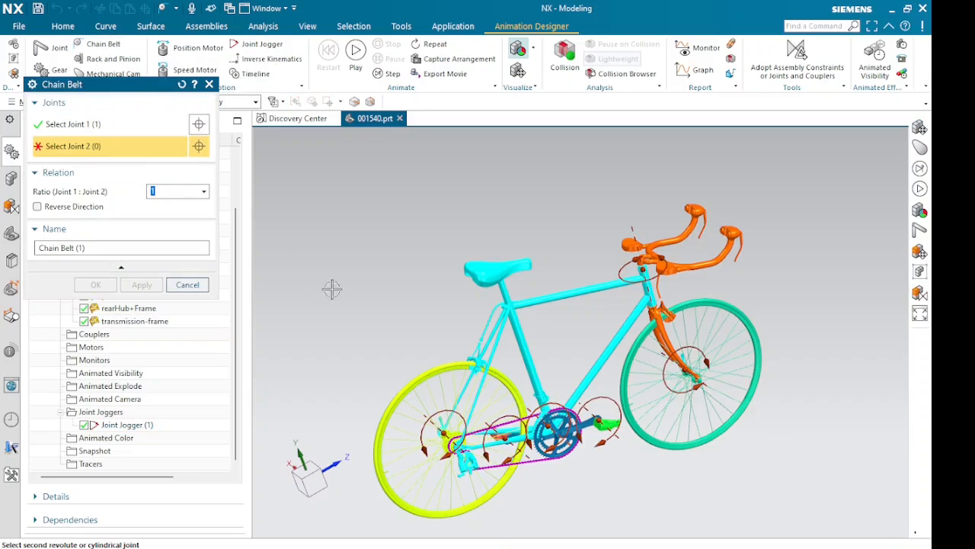
middle_click_drag(358, 250, 321, 172, "shift")
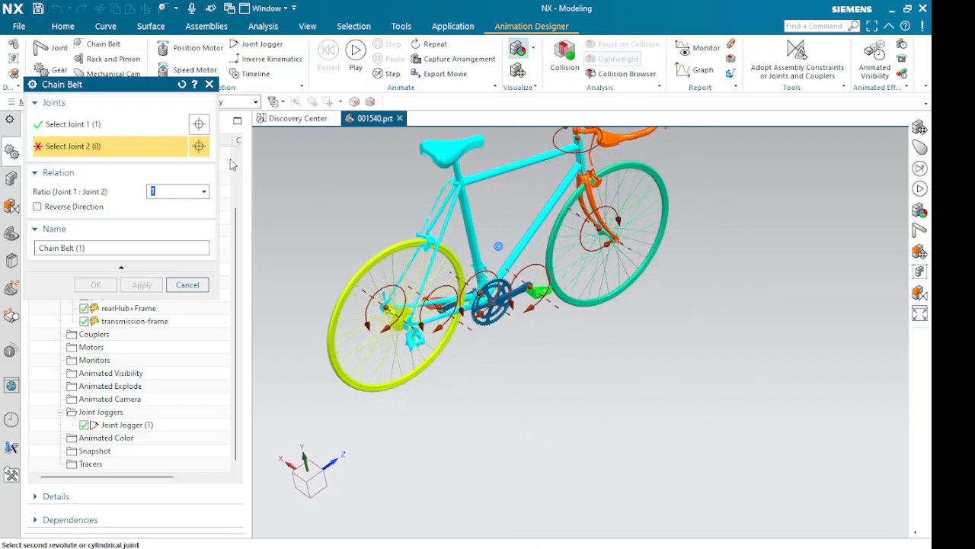
left_click(102, 126)
scroll(480, 289, "up", 6)
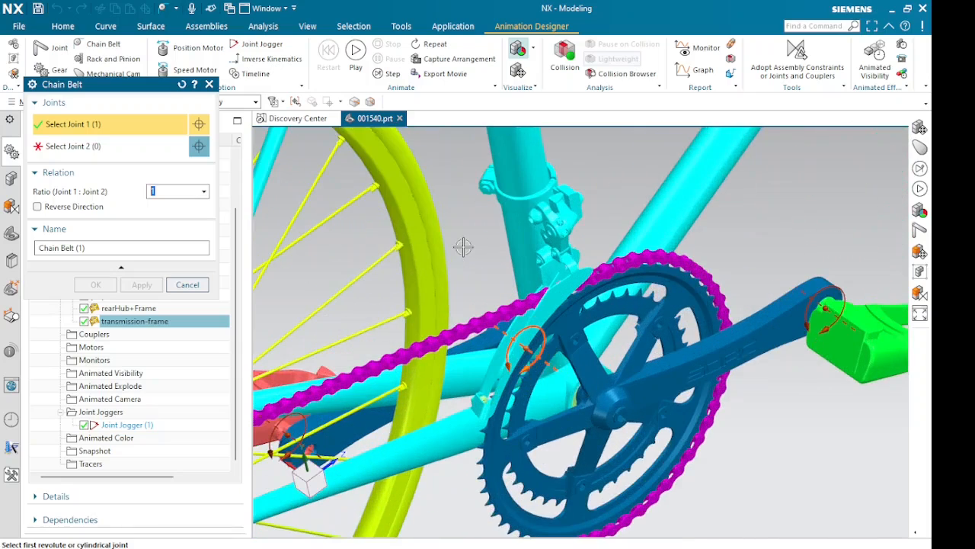
scroll(463, 247, "down", 5)
middle_click_drag(463, 247, 564, 293)
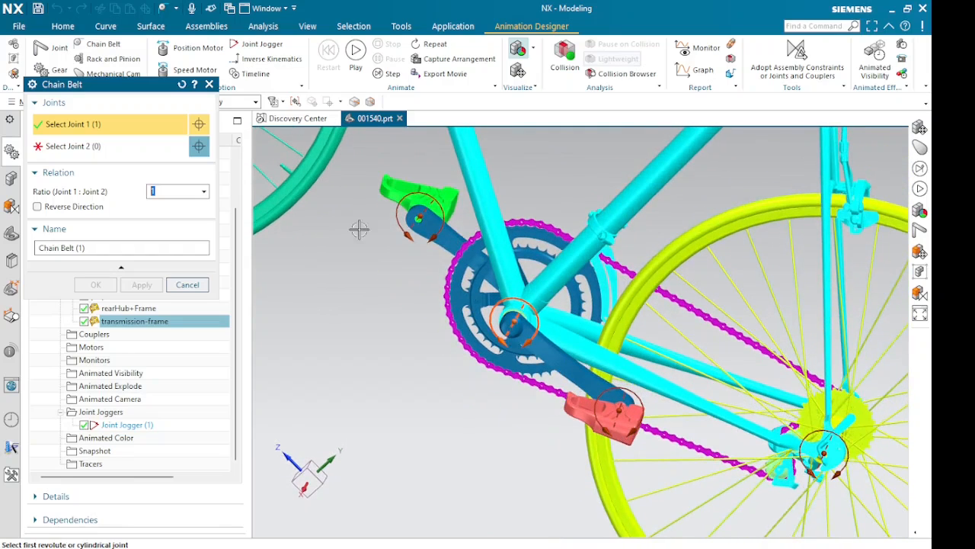
left_click(108, 151)
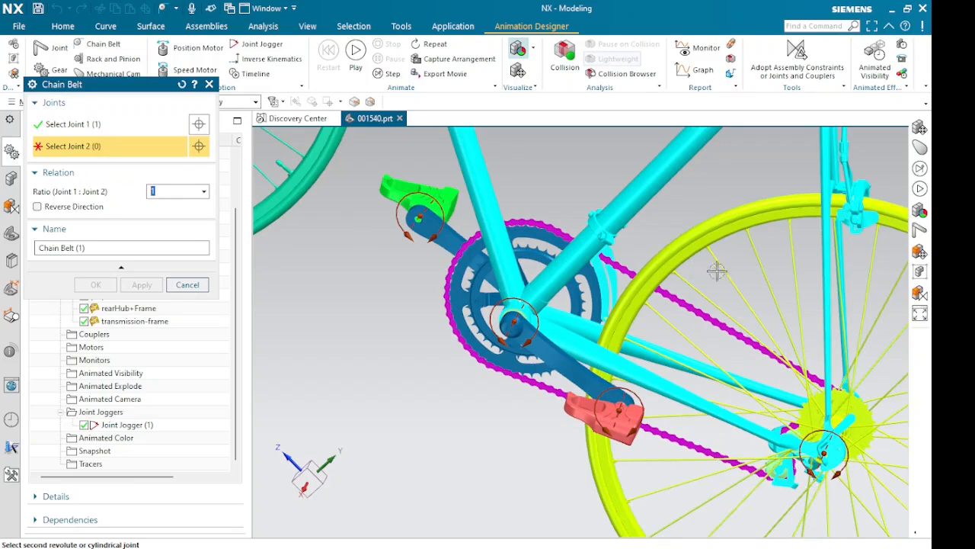
middle_click_drag(757, 305, 423, 367)
scroll(464, 320, "down", 3)
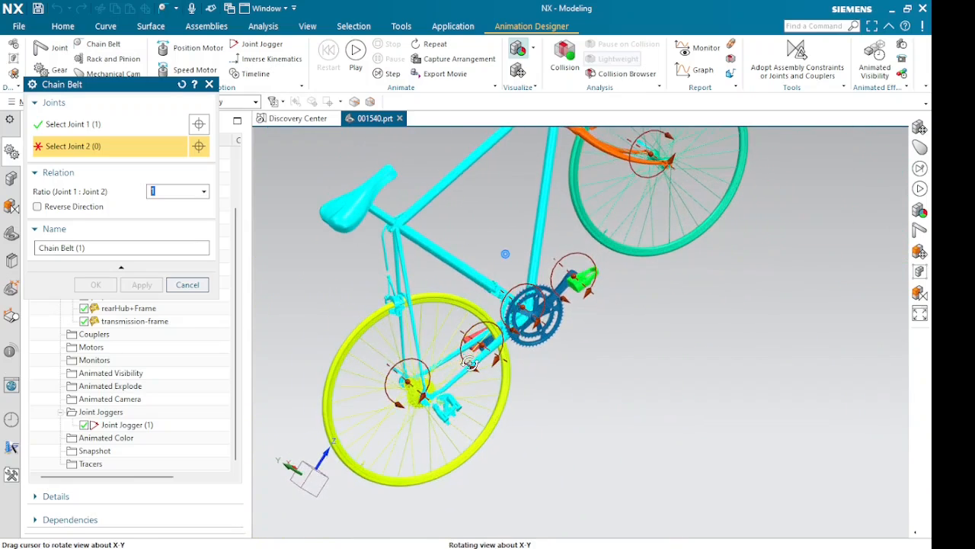
left_click(408, 381)
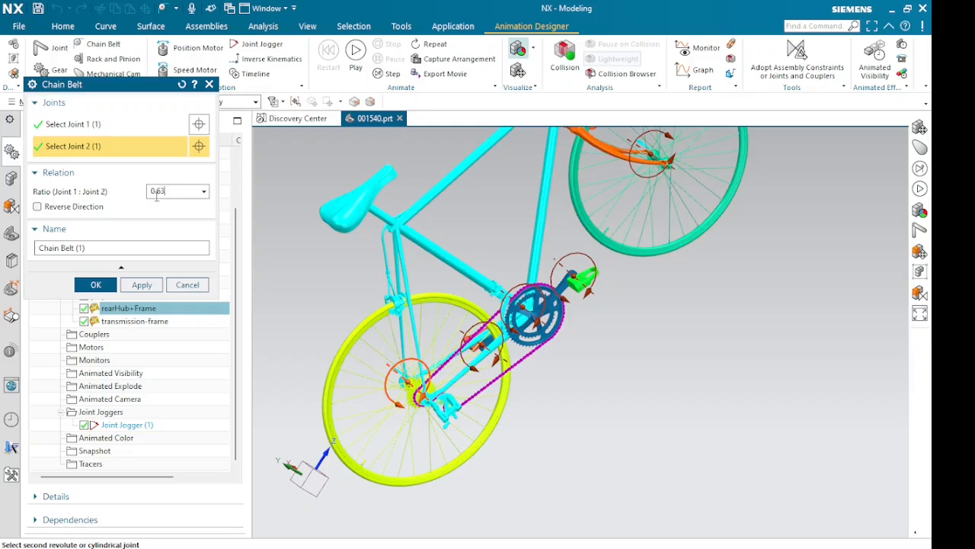
Name the coupler Chain Belt and create it
left_click(103, 250)
left_click_drag(88, 247, 35, 248)
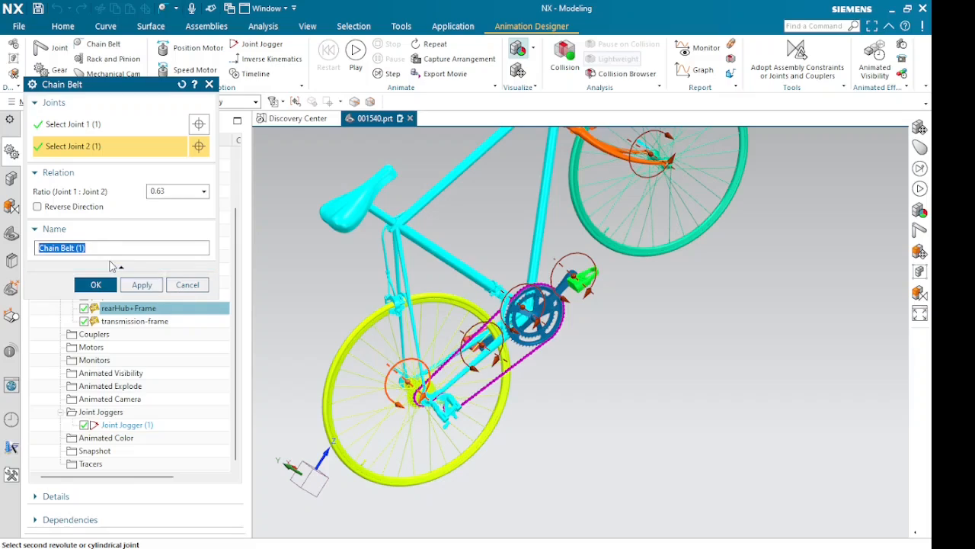
left_click(97, 249)
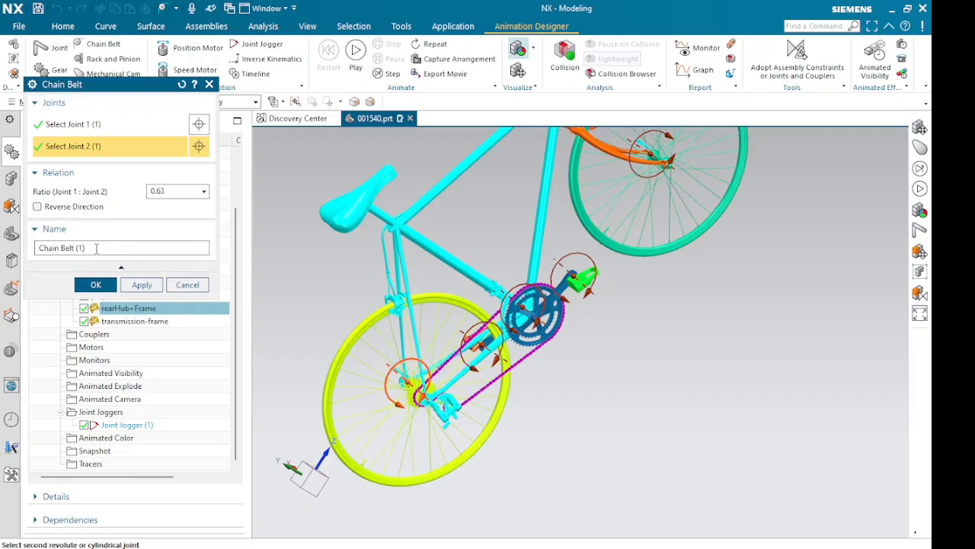
key("BackSpace")
key("BackSpace")
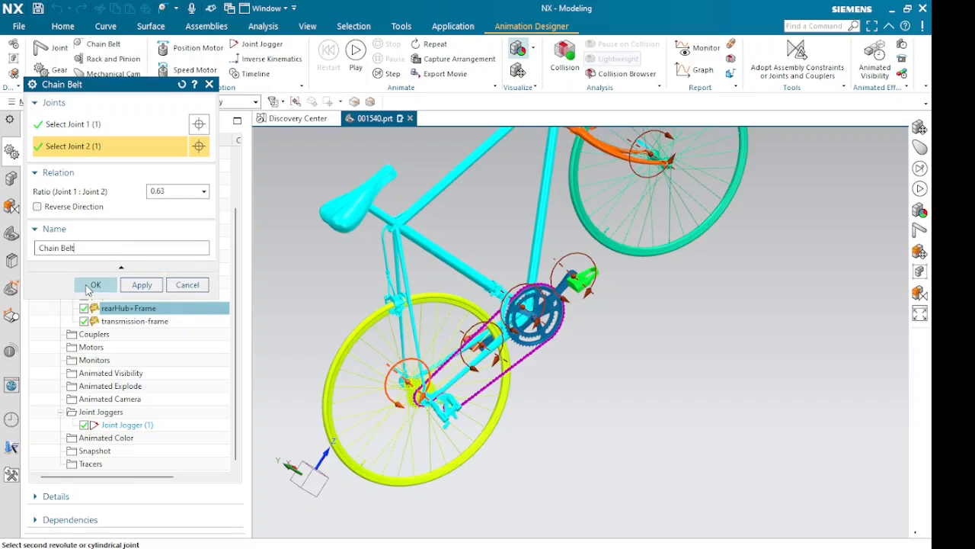
left_click(92, 285)
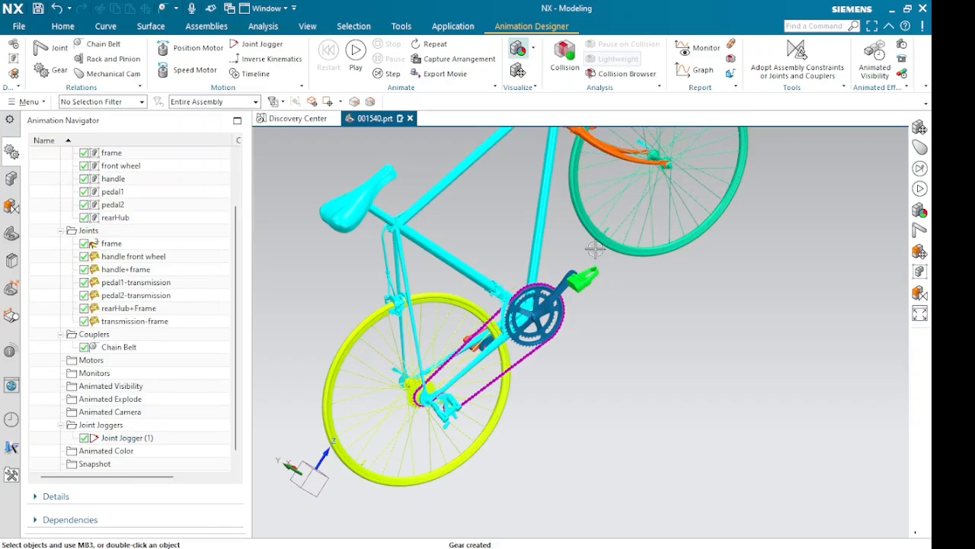
Start a Position Motor on the handle+frame revolute joint at the top of the steering column
mouse_move(743, 248)
middle_mouse_down()
mouse_move(732, 244)
mouse_move(743, 259)
mouse_move(728, 270)
mouse_move(736, 329)
mouse_move(694, 405)
mouse_move(727, 394)
mouse_move(702, 353)
mouse_move(757, 320)
middle_mouse_up()
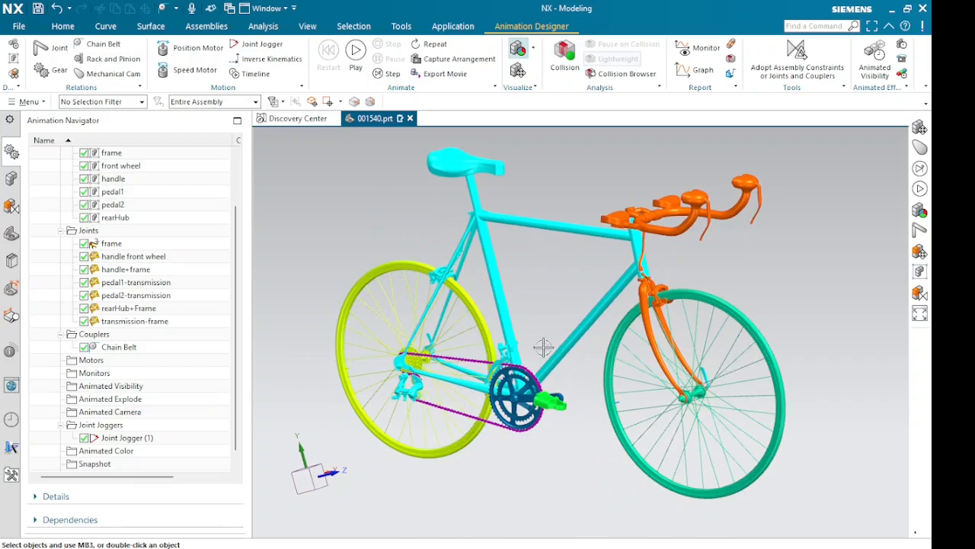
left_click(198, 49)
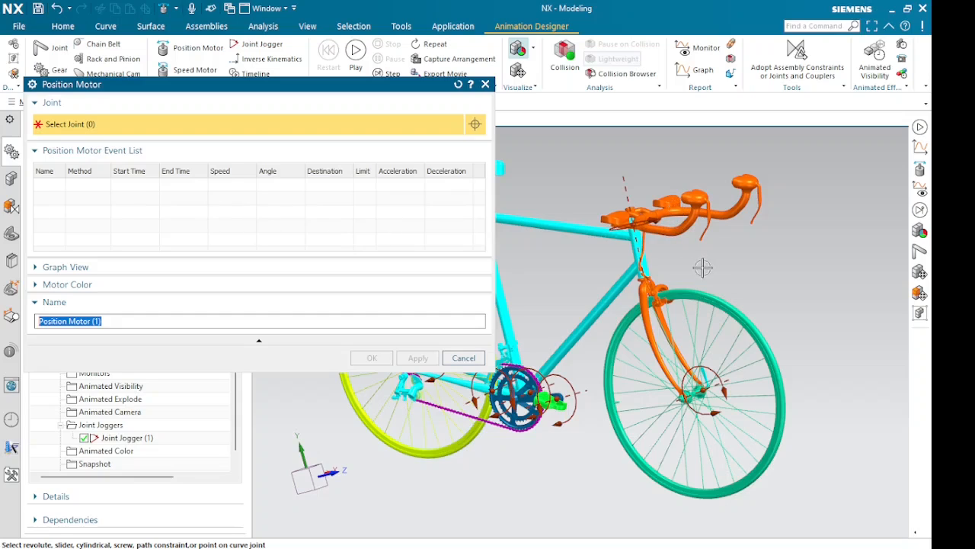
scroll(629, 223, "up", 3)
left_click(629, 223)
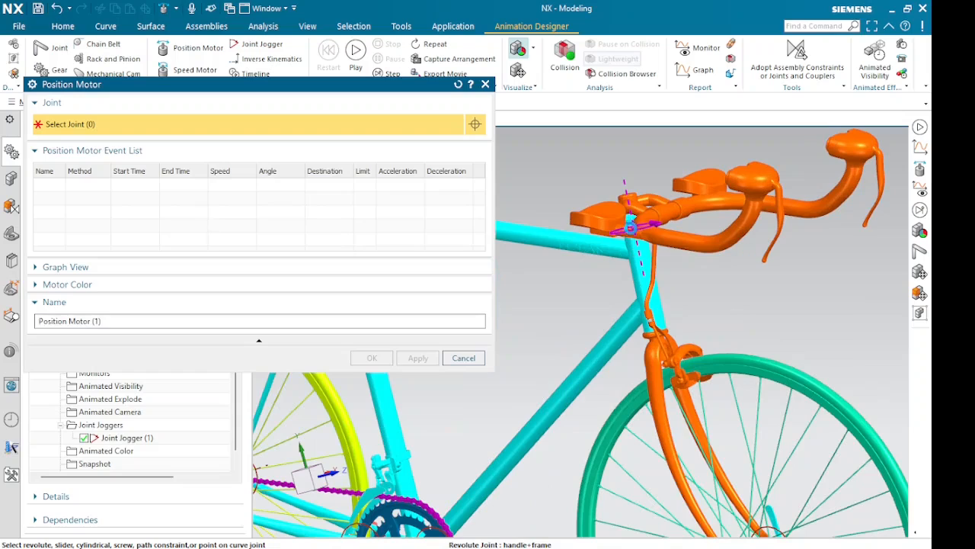
middle_click_drag(556, 178, 553, 143)
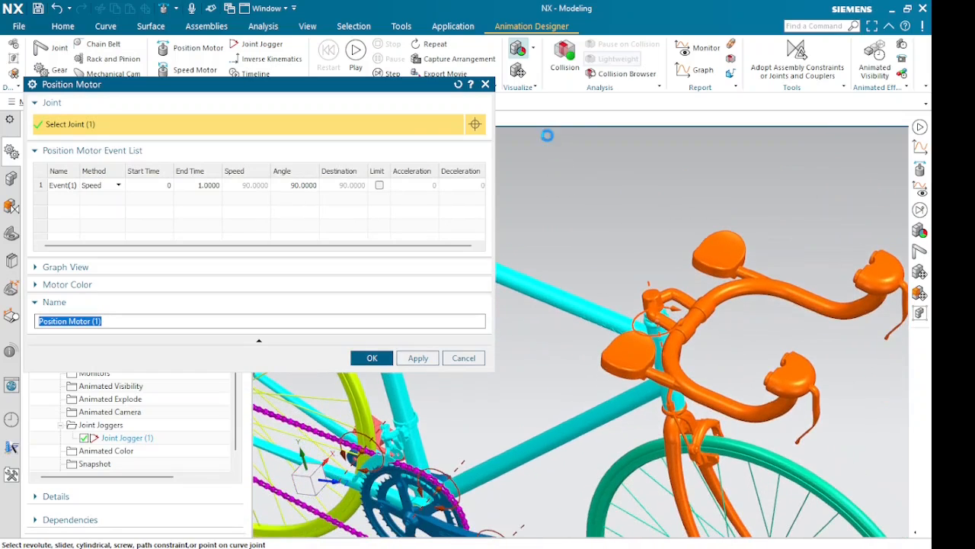
Set the first position motor event's angle to 45 and its end time to 5
left_click(149, 206)
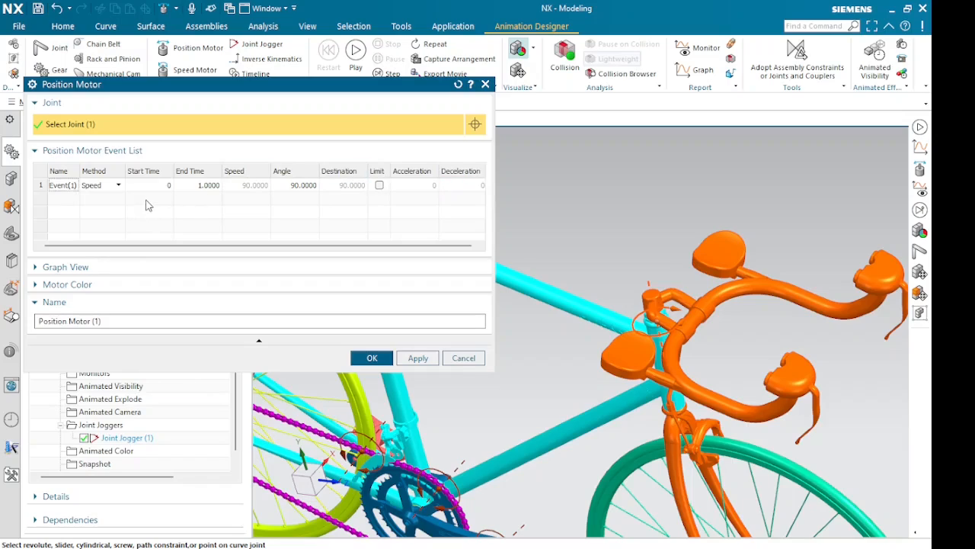
left_click(210, 188)
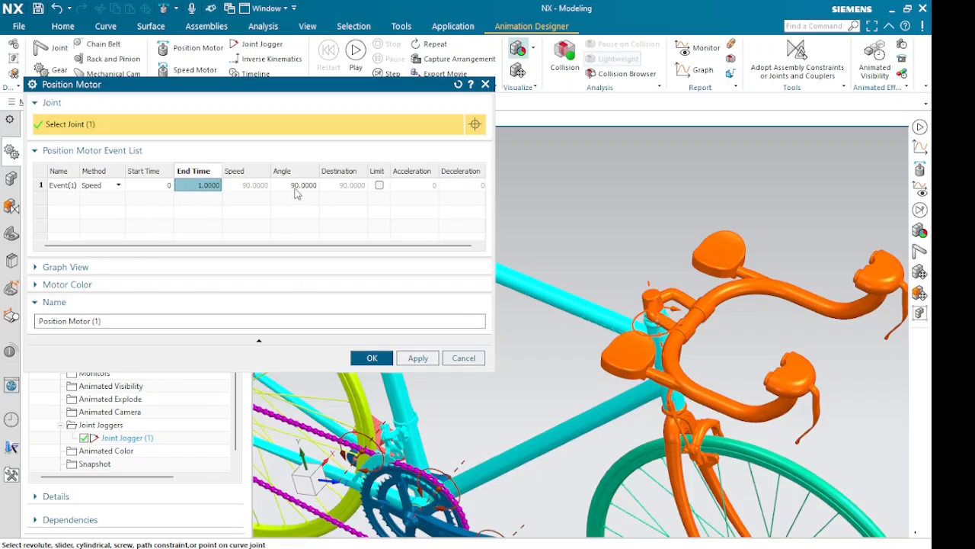
left_click(299, 188)
left_click(298, 191)
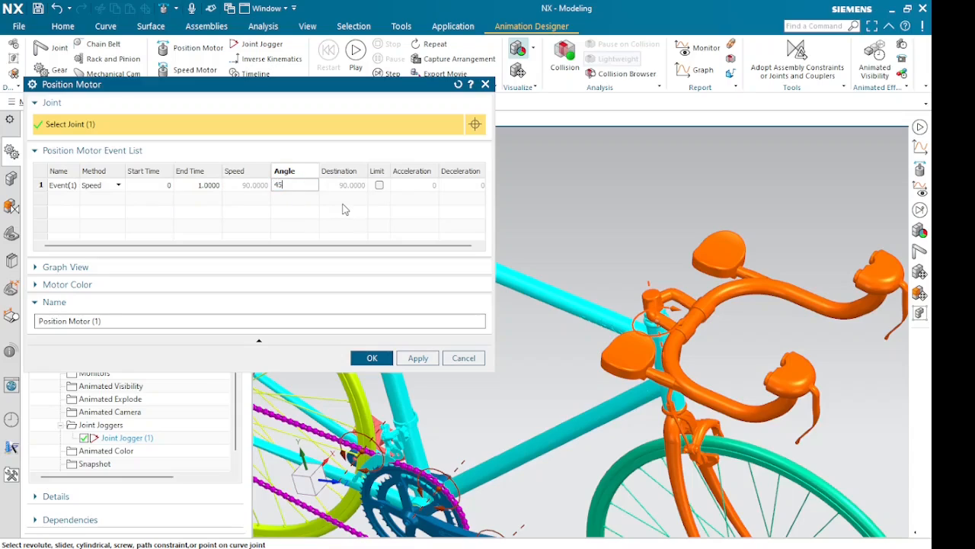
left_click(192, 190)
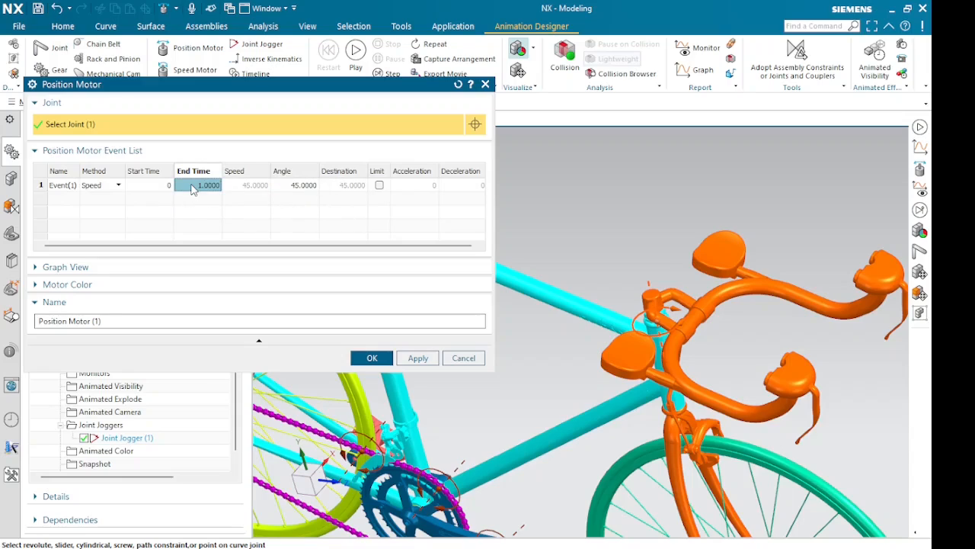
left_click(193, 188)
key("Tab")
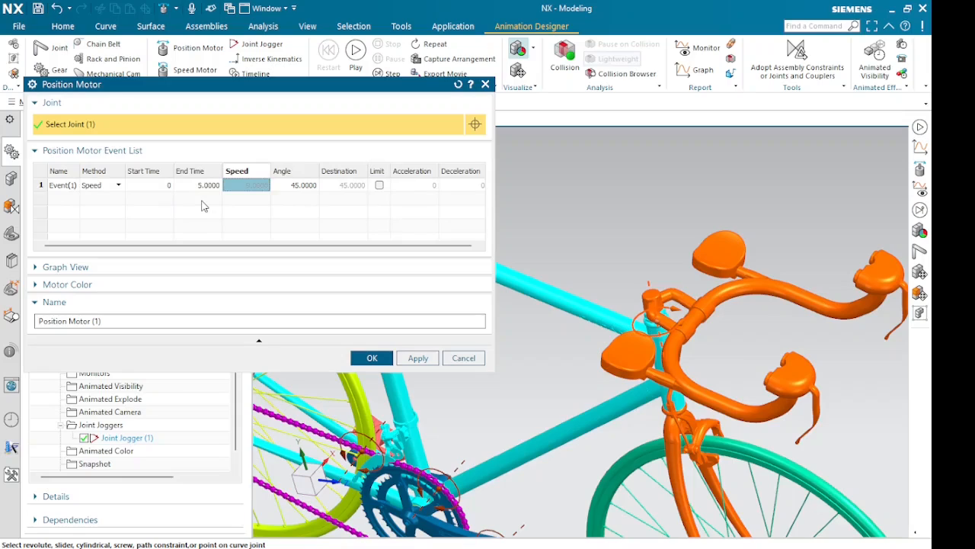
Insert a second event in the position motor's event list and set its angle to -90
right_click(169, 200)
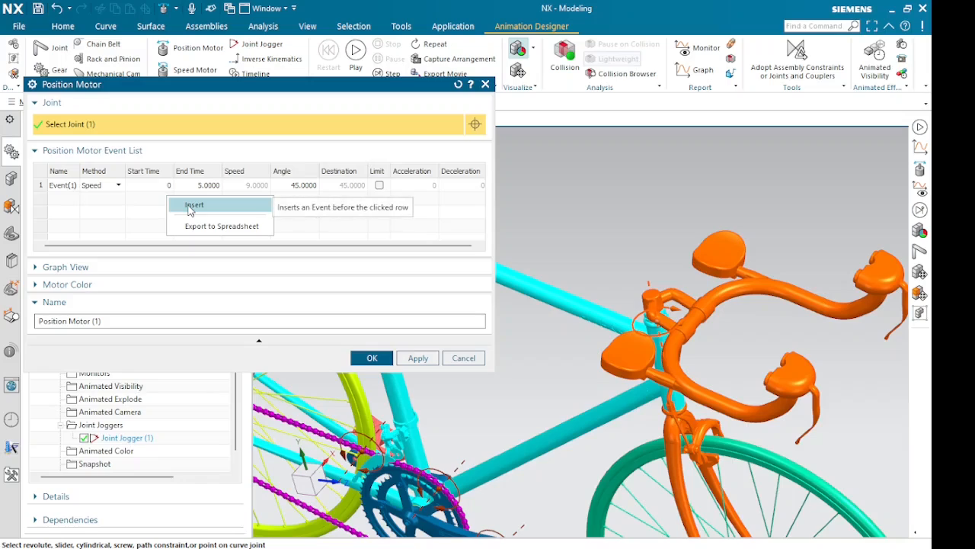
key("Escape")
left_click(188, 206)
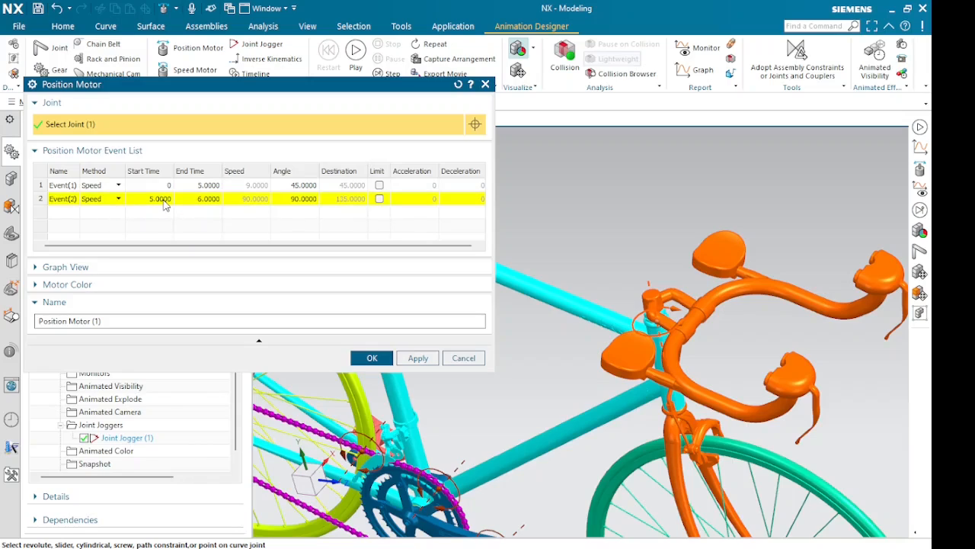
left_click(249, 201)
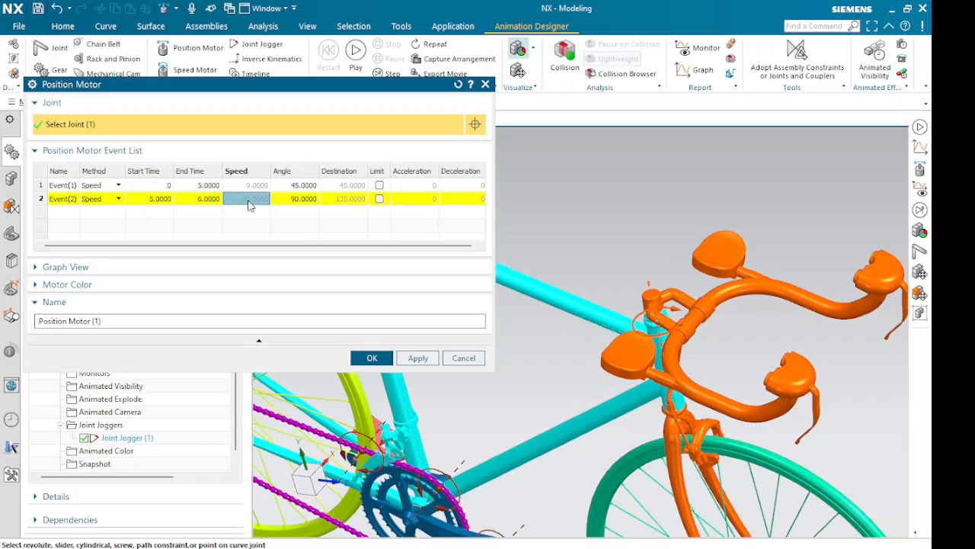
left_click(299, 200)
type("-90")
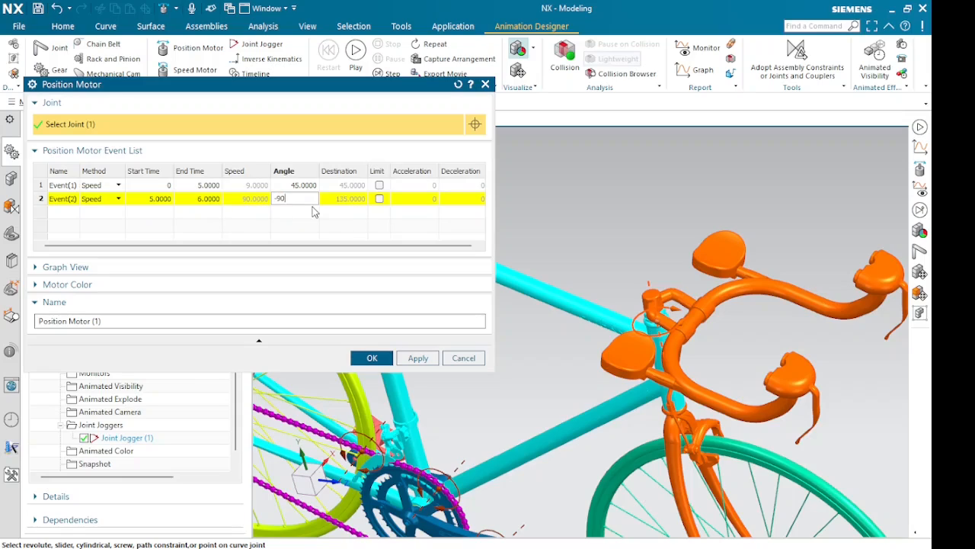
left_click(308, 215)
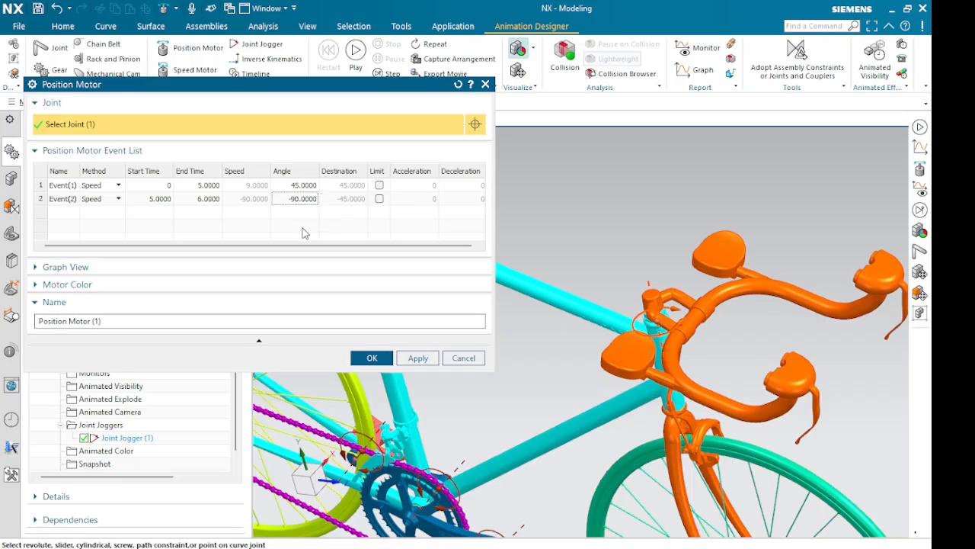
Display the position motor's graph view and insert a third event with an end time of 10
left_click(37, 267)
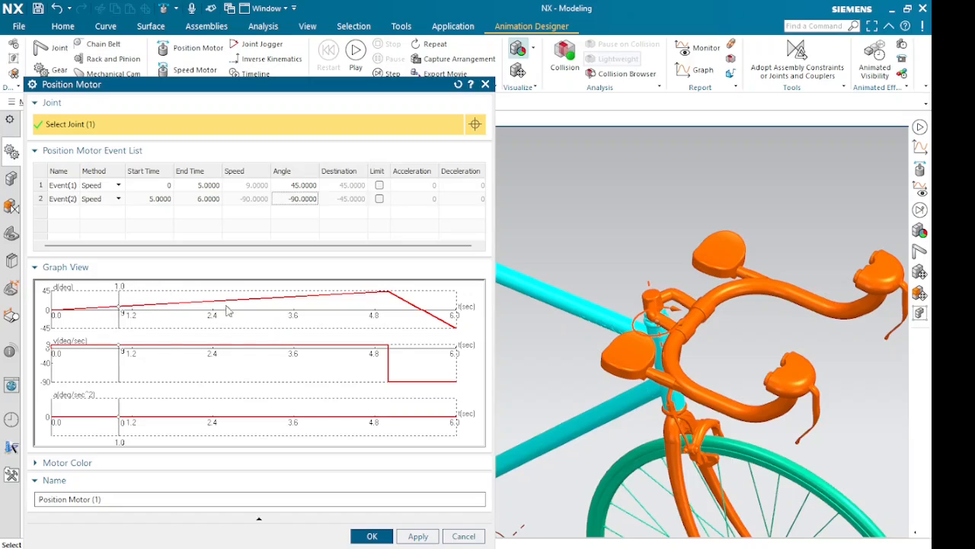
right_click(262, 218)
left_click(278, 220)
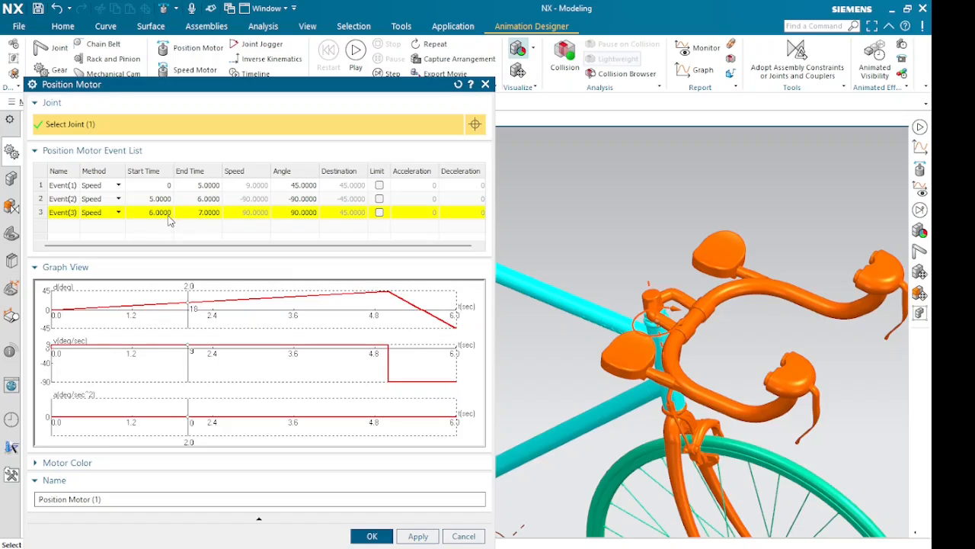
left_click(192, 215)
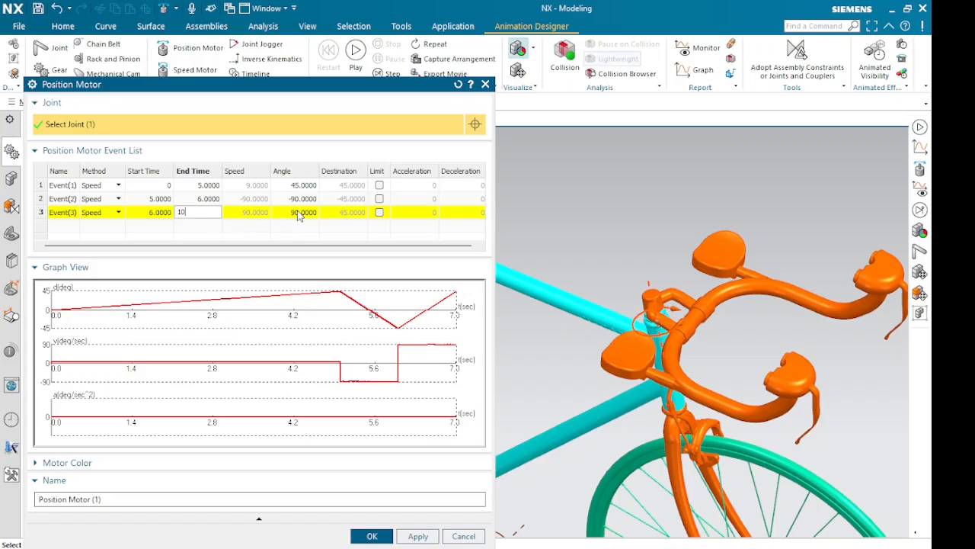
key("Tab")
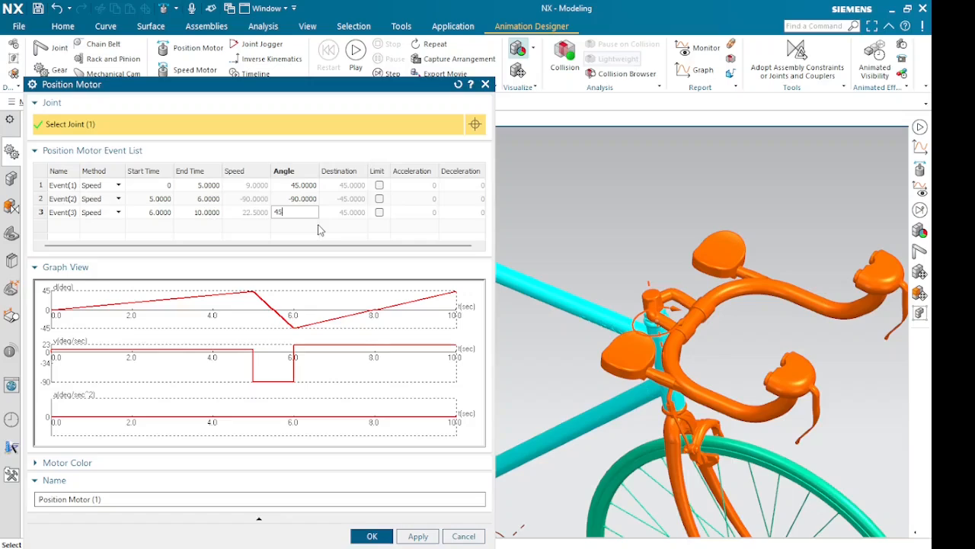
Set the third event's angle to 0 and create the position motor
type("45")
key("Tab")
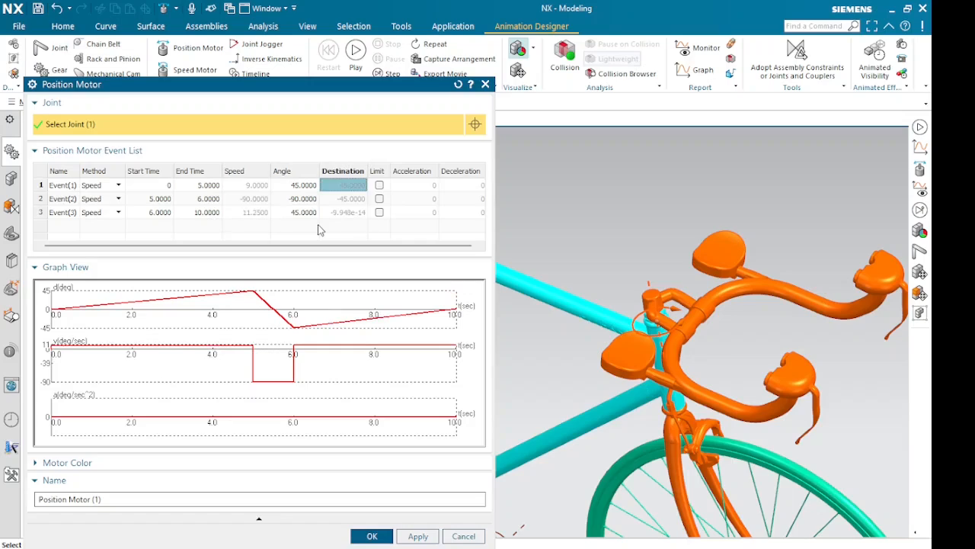
left_click(304, 214)
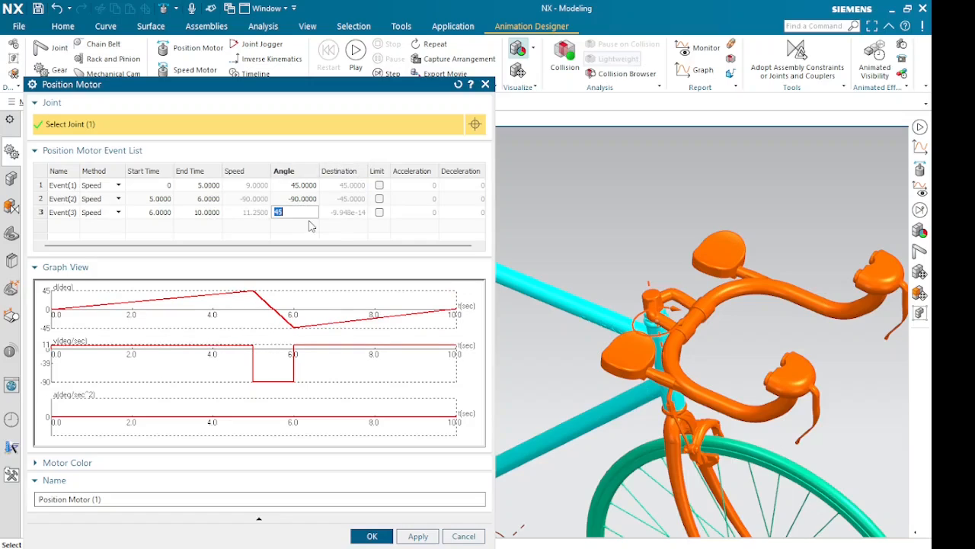
key("Tab")
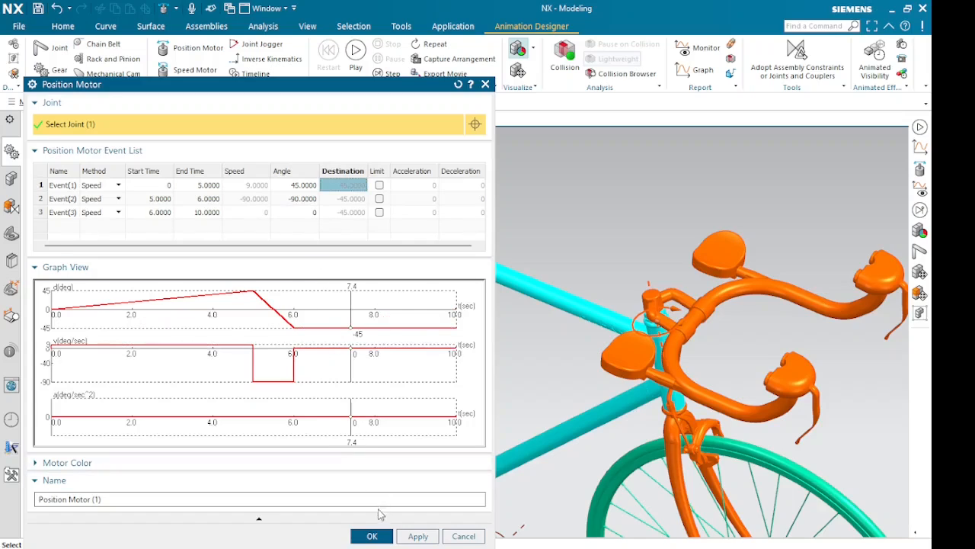
left_click(380, 537)
Start a Speed Motor and set its speed to 80 rev/min
scroll(465, 374, "down", 3)
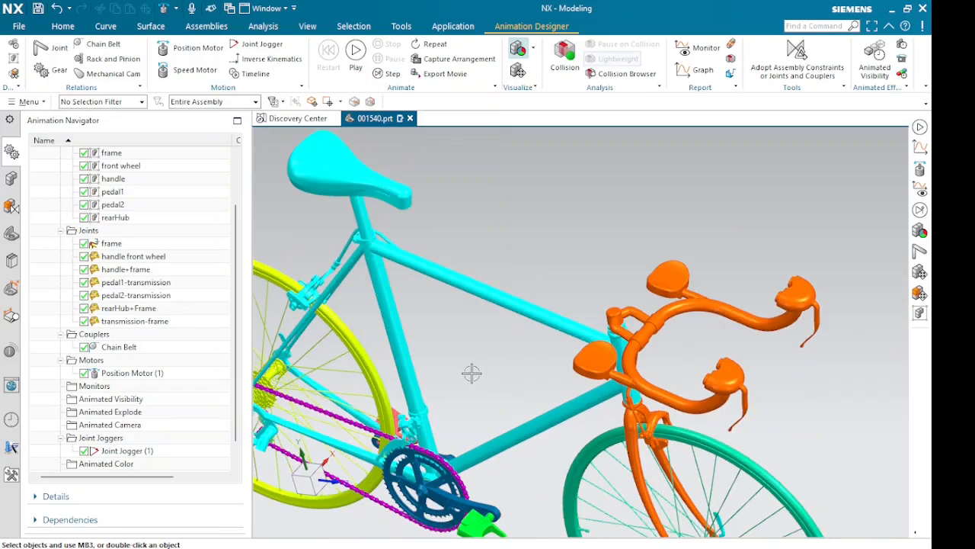
scroll(474, 371, "down", 2)
scroll(474, 371, "down", 1)
mouse_move(485, 352)
middle_mouse_down("shift")
mouse_move(535, 270)
mouse_move(557, 262)
mouse_move(562, 311)
mouse_move(543, 299)
middle_mouse_up("shift")
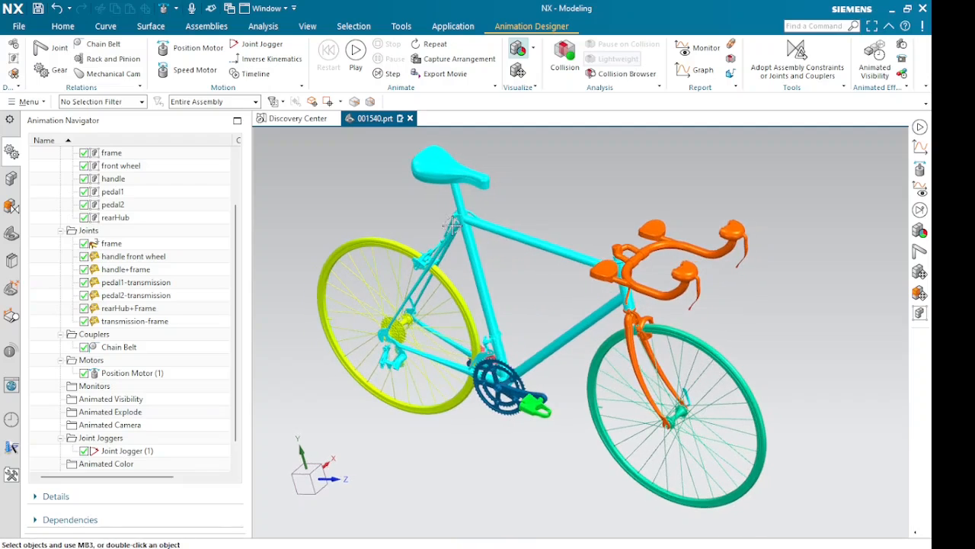
left_click(173, 70)
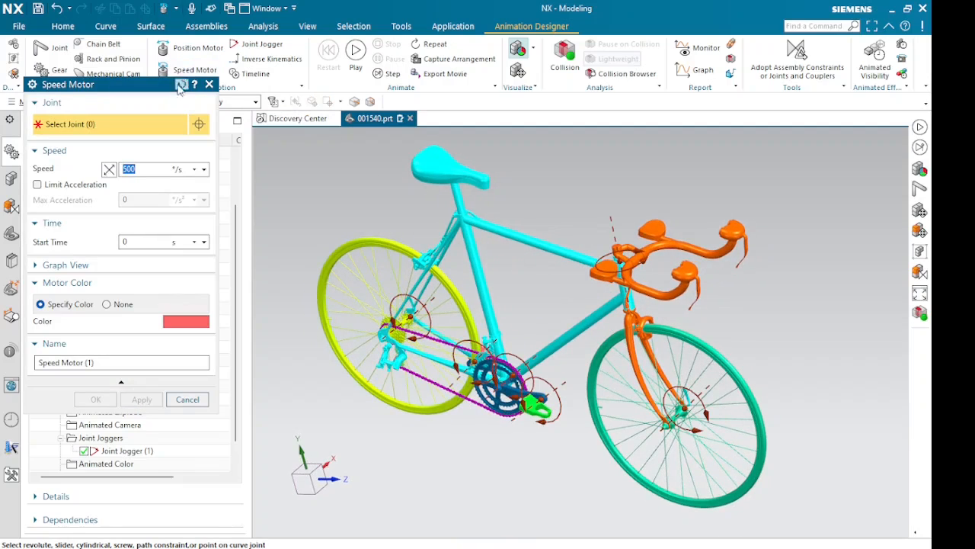
left_click(204, 169)
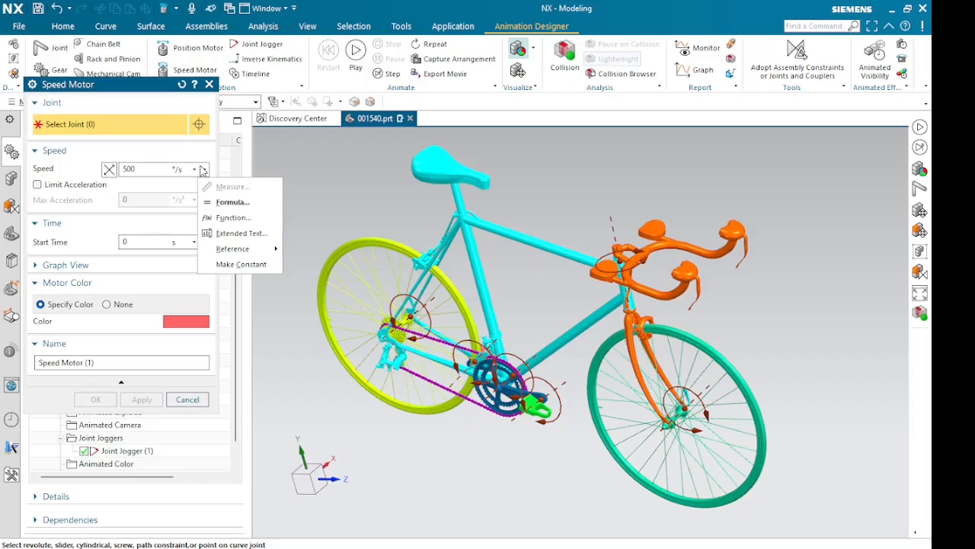
left_click(192, 169)
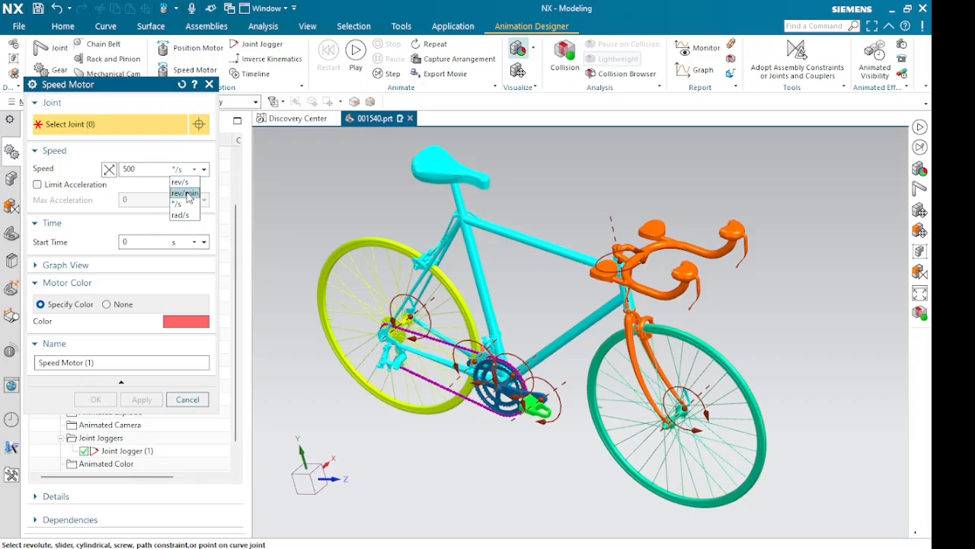
left_click(181, 196)
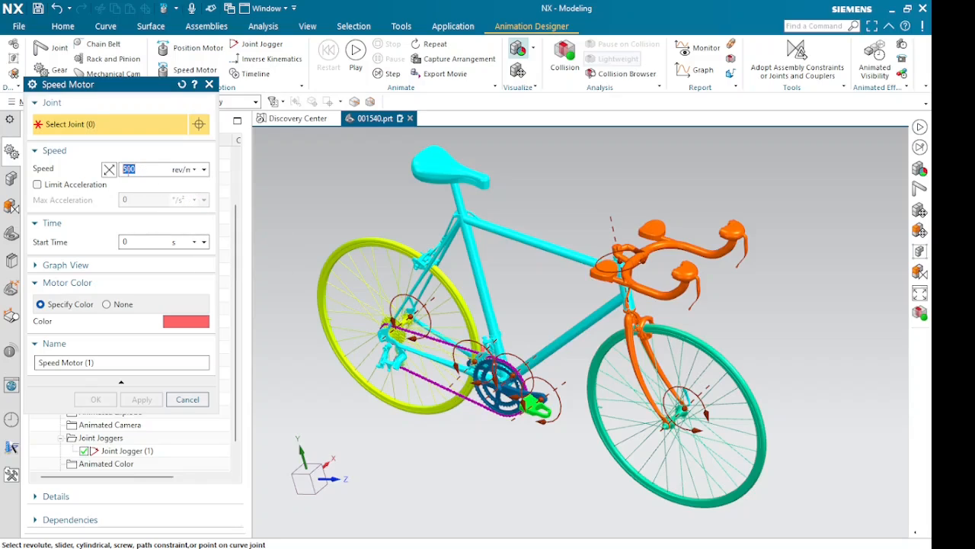
type("80")
Assign the speed motor to the transmission-frame revolute joint at the crank and create it
scroll(533, 322, "up", 2)
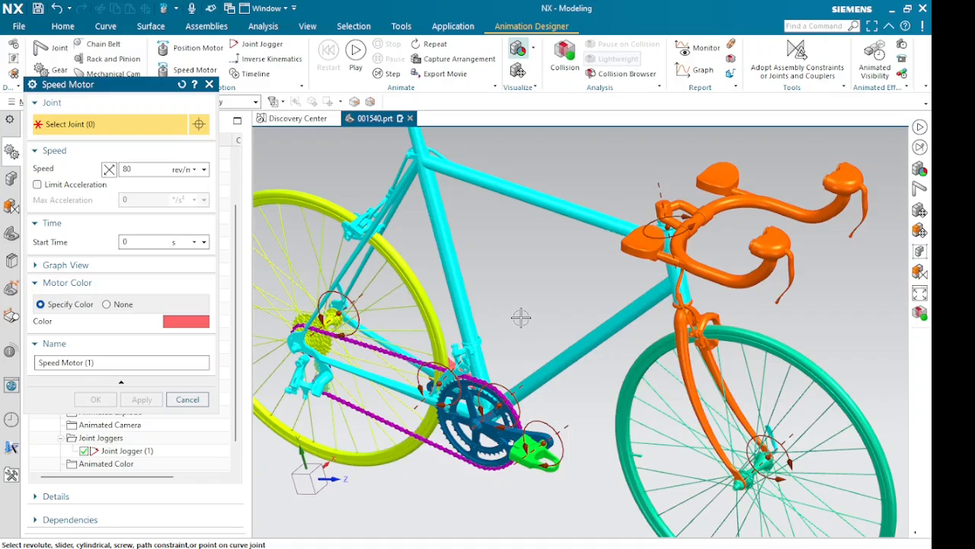
middle_click_drag(570, 294, 598, 271, "shift")
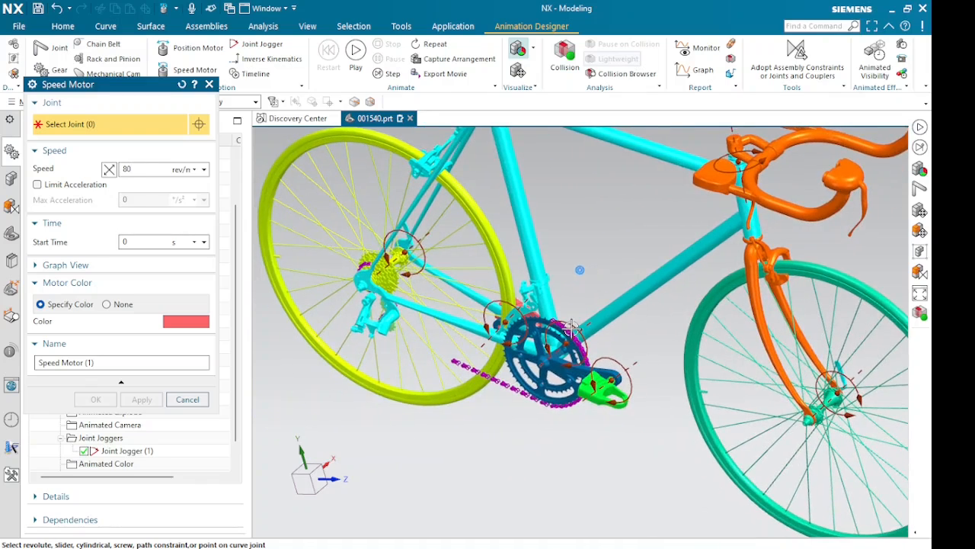
scroll(570, 327, "up", 5)
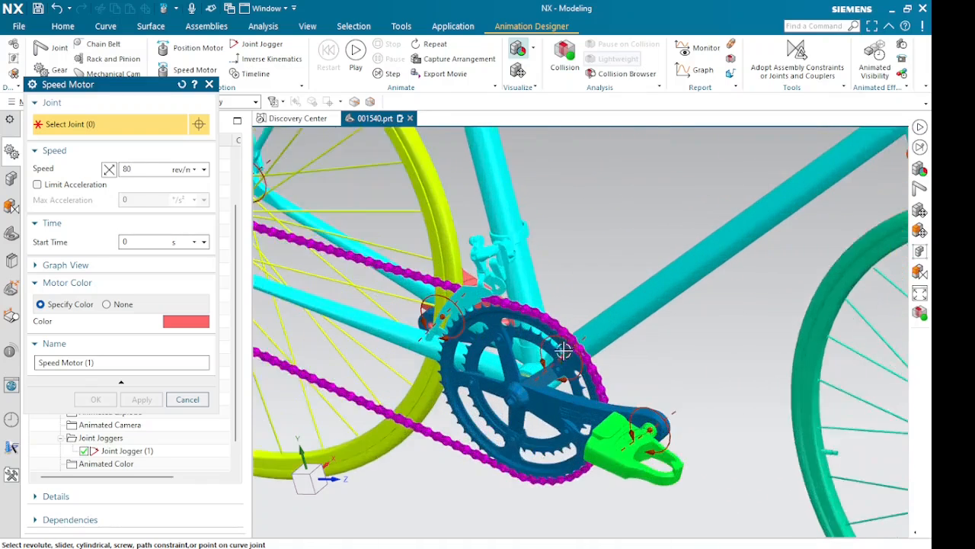
left_click(555, 366)
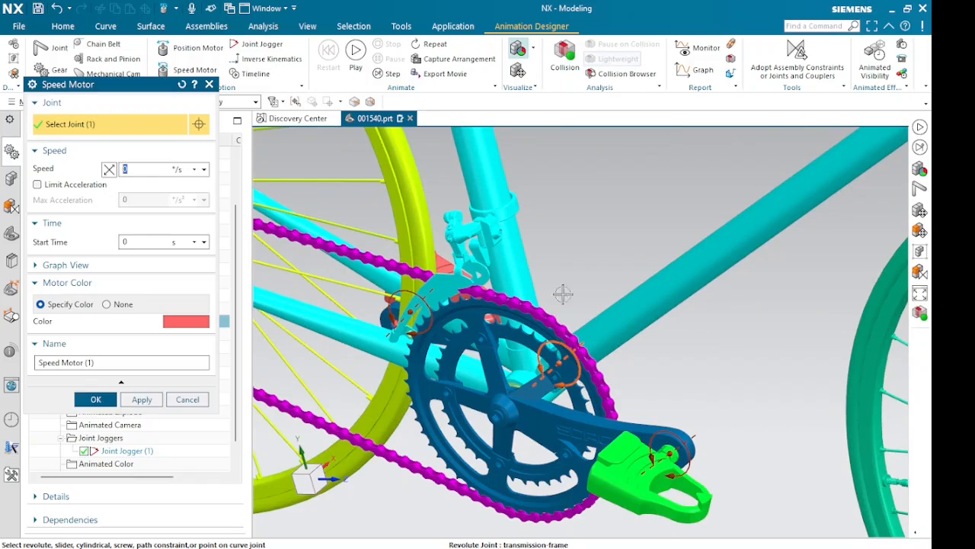
scroll(584, 260, "down", 5)
mouse_move(584, 257)
middle_mouse_down()
mouse_move(527, 260)
mouse_move(604, 256)
mouse_move(591, 248)
middle_mouse_up()
scroll(591, 247, "down", 1)
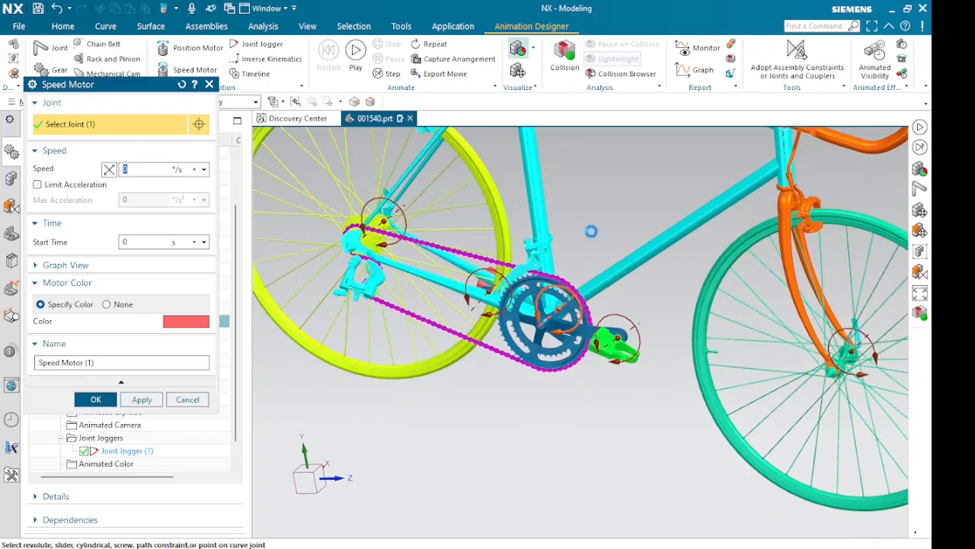
middle_click(590, 231)
Inspect the position motor, the speed motor and the Chain Belt coupler in the solution
middle_click_drag(595, 288, 584, 236)
middle_click_drag(610, 284, 649, 316, "shift")
scroll(658, 286, "down", 2)
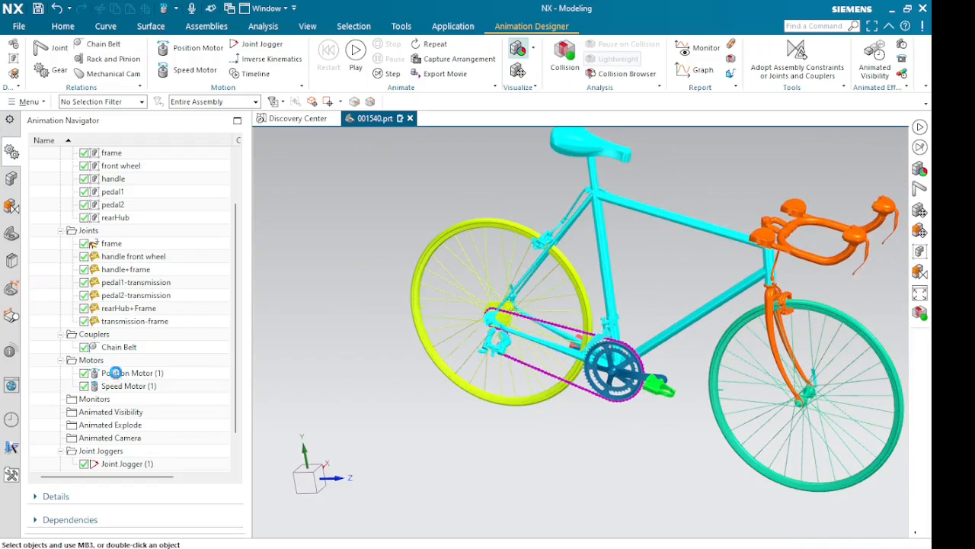
left_click(114, 373)
left_click(125, 387)
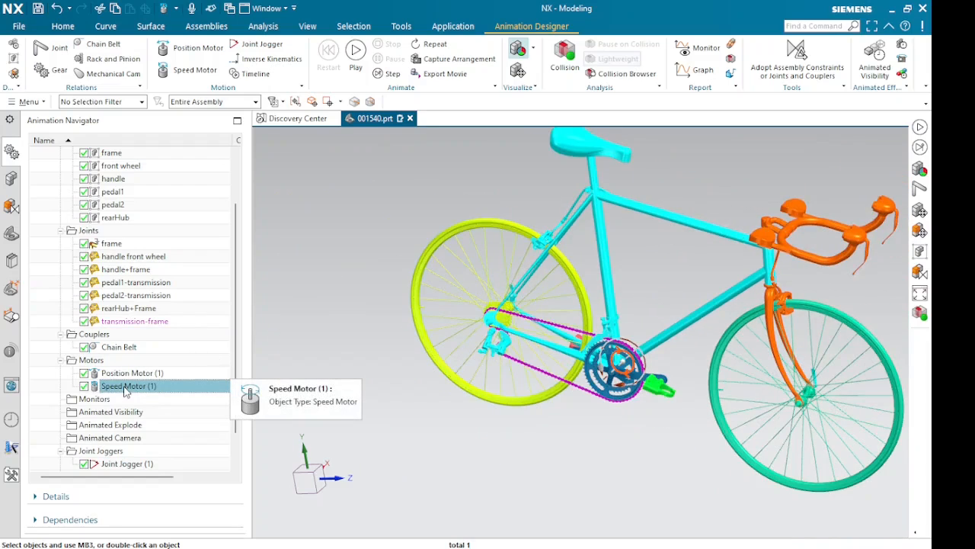
left_click(118, 372)
left_click(119, 347)
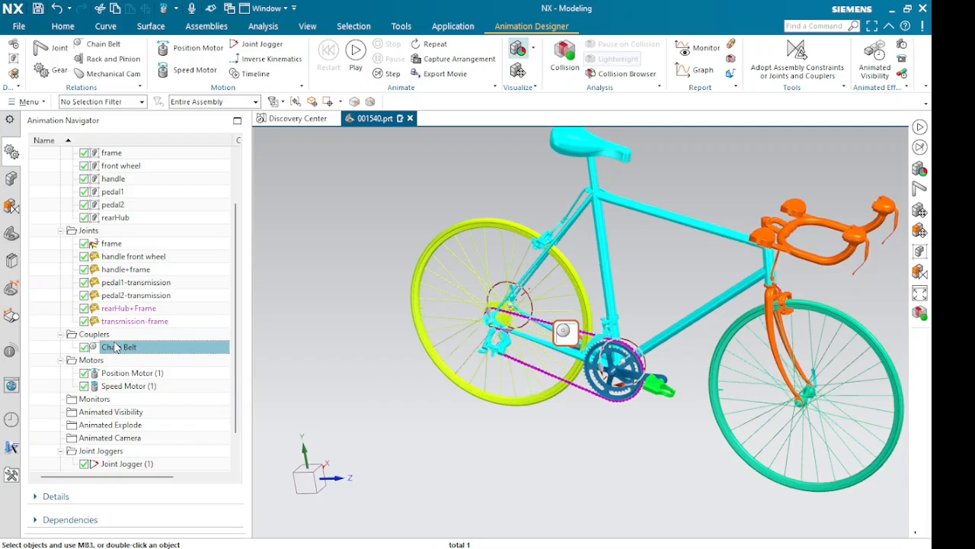
Play the animation of the bicycle solution to check its motion and stop it
scroll(111, 220, "up", 2)
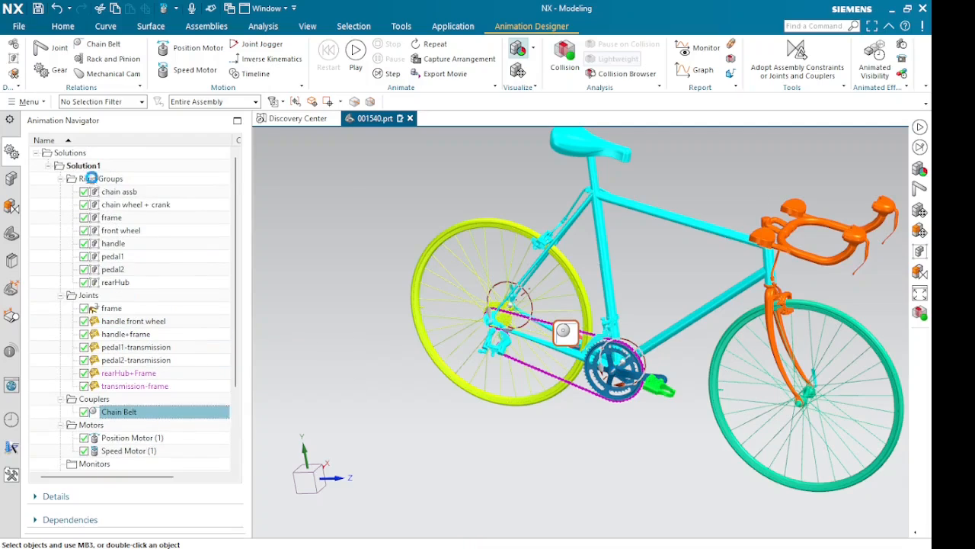
left_click(90, 177)
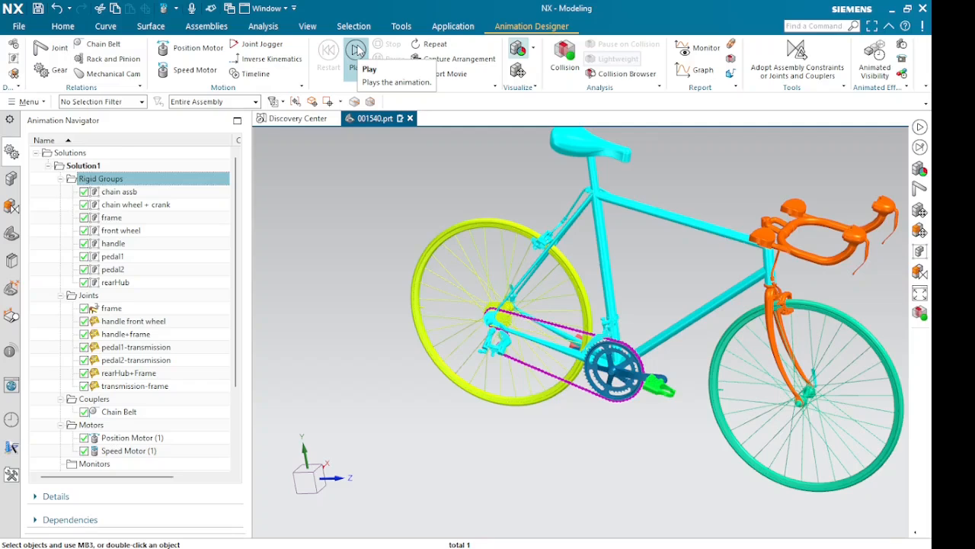
left_click(357, 50)
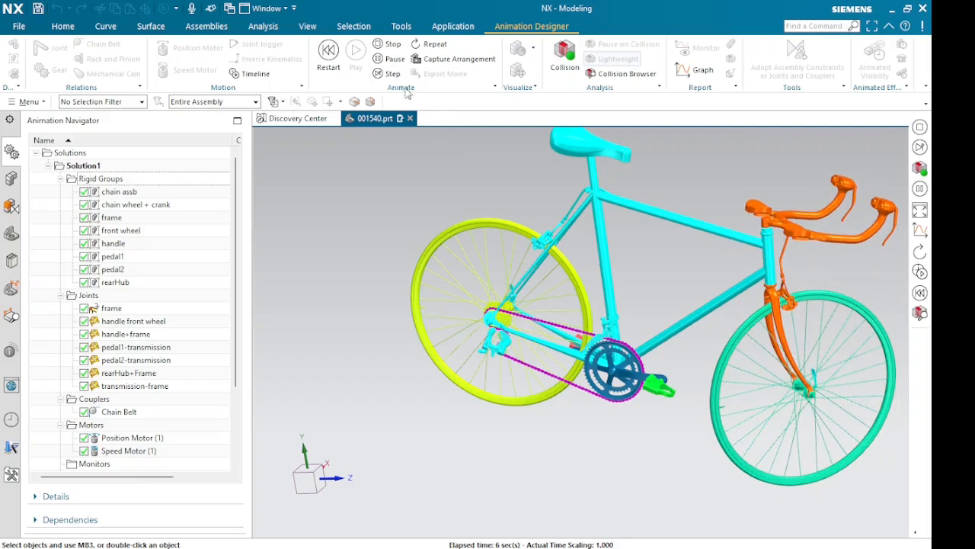
left_click(378, 46)
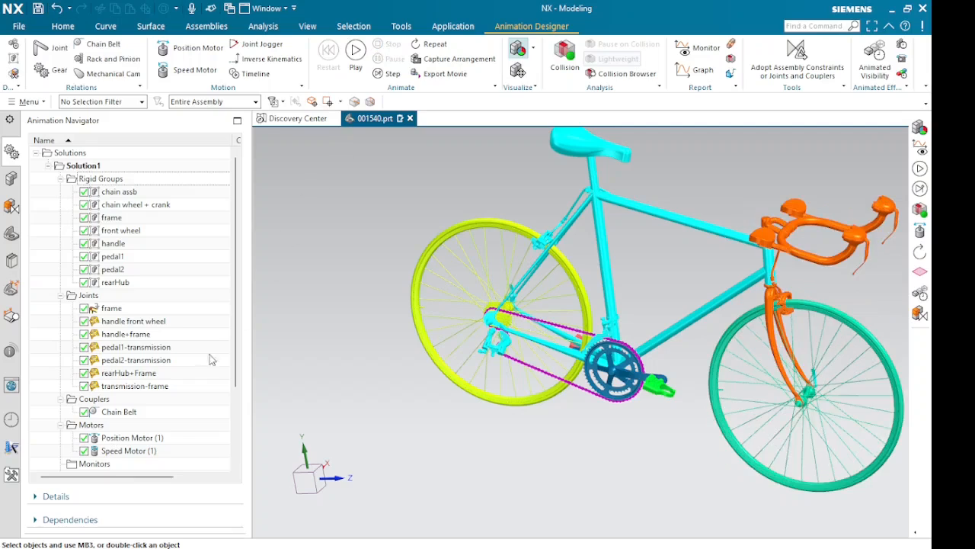
Set the crank speed motor's speed to 80 rev/min, and play and stop the animation to check the motion
left_click(131, 453)
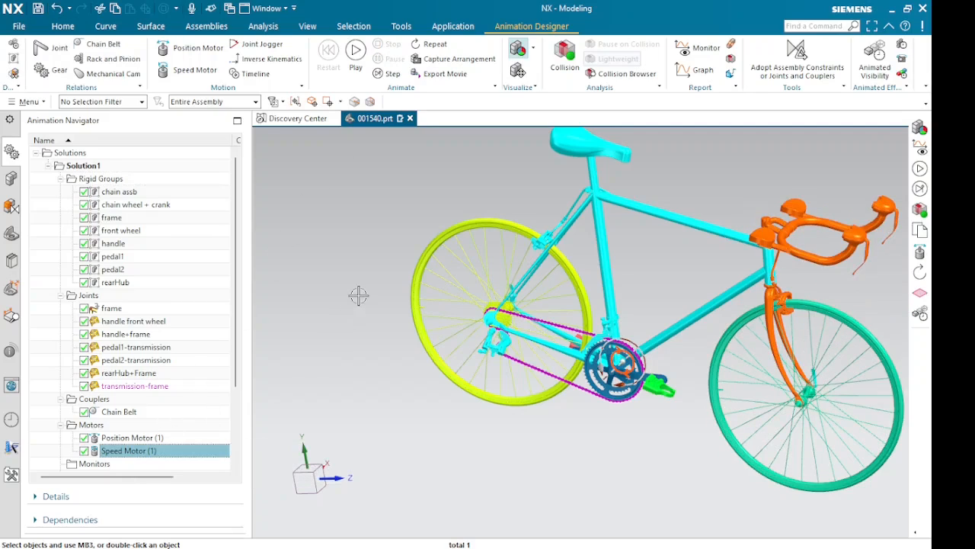
middle_click_drag(297, 289, 266, 270, "shift")
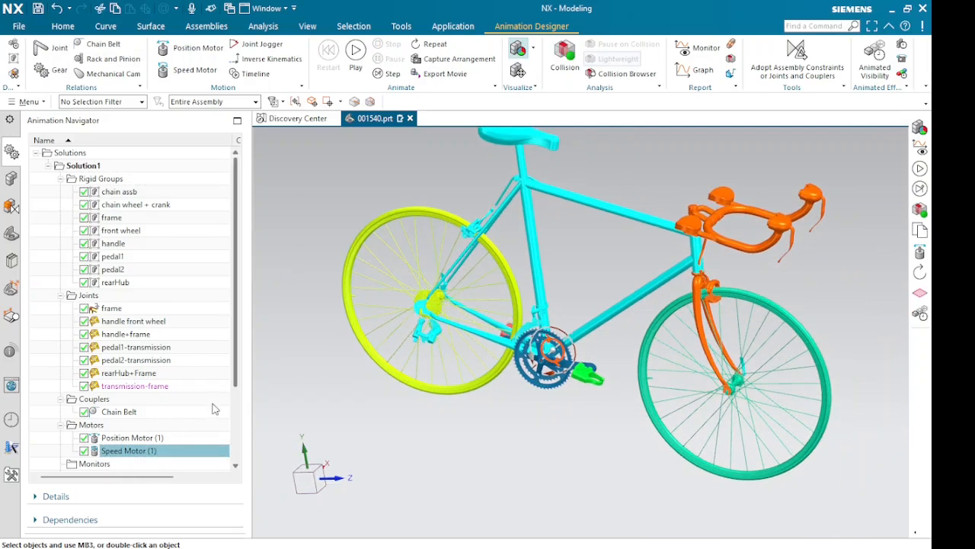
double_click(126, 451)
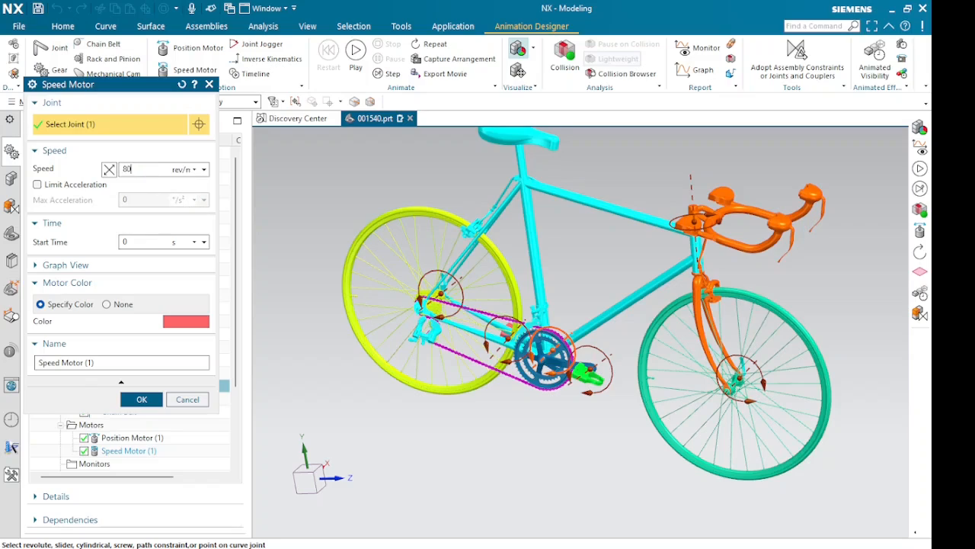
left_click(144, 400)
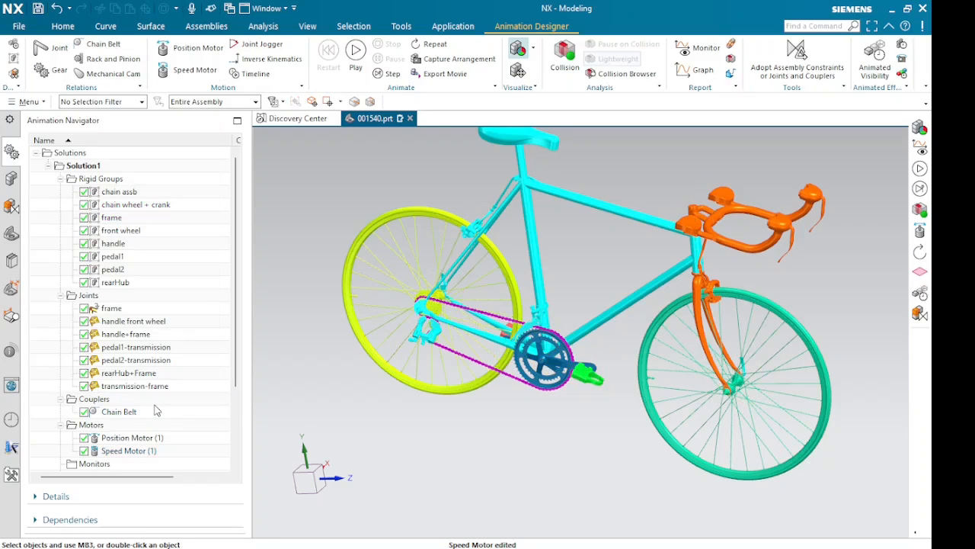
left_click(353, 54)
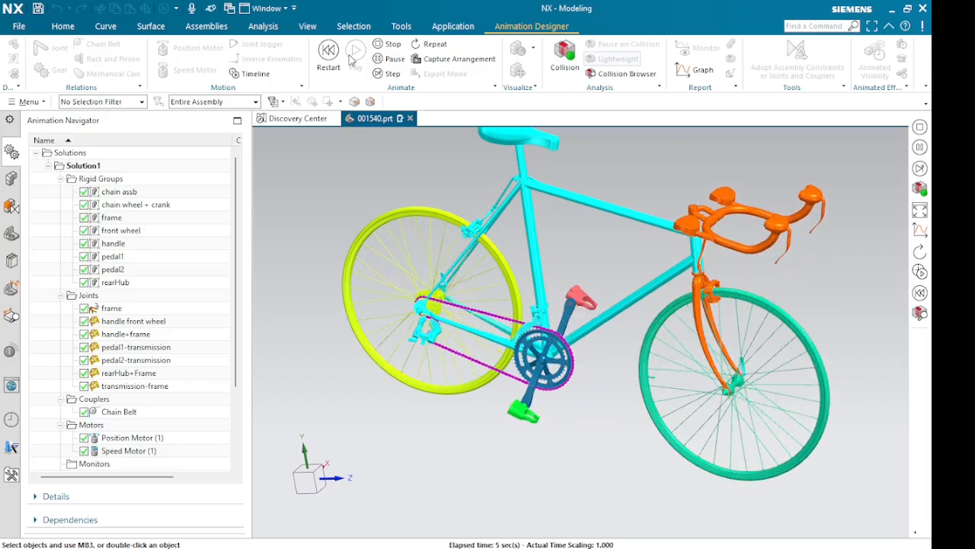
left_click(388, 43)
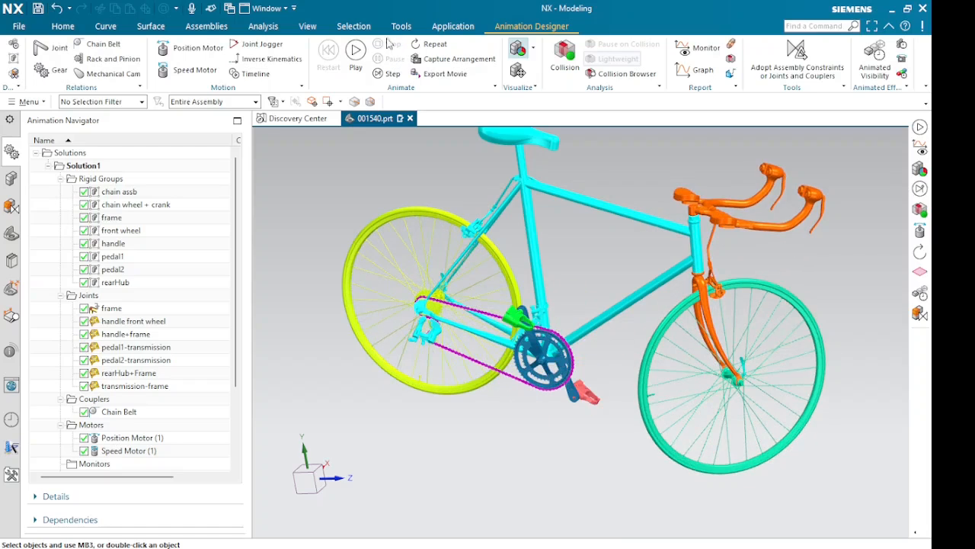
Turn off the rigid group colouring to display the bicycle's original colours, and fit the whole model in view
left_click(517, 50)
right_click(418, 174)
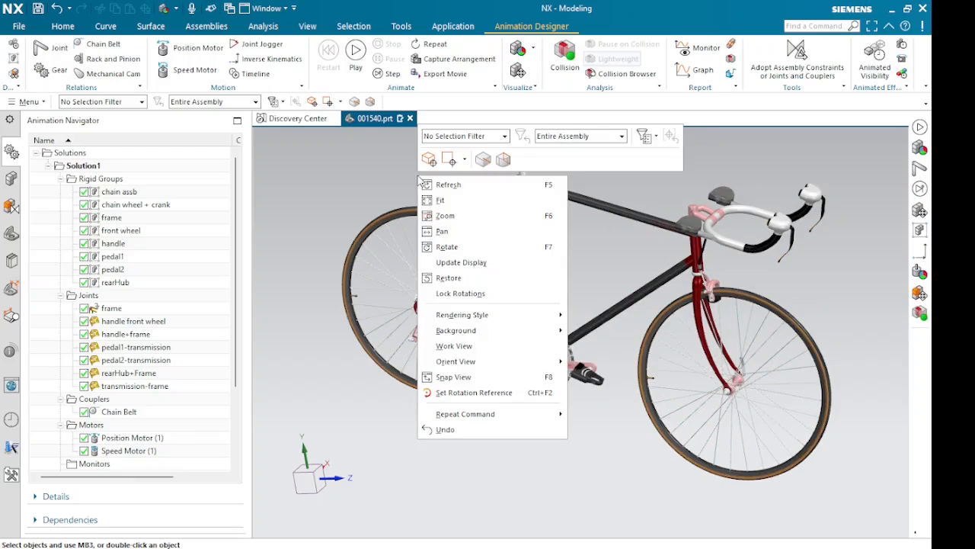
left_click(432, 199)
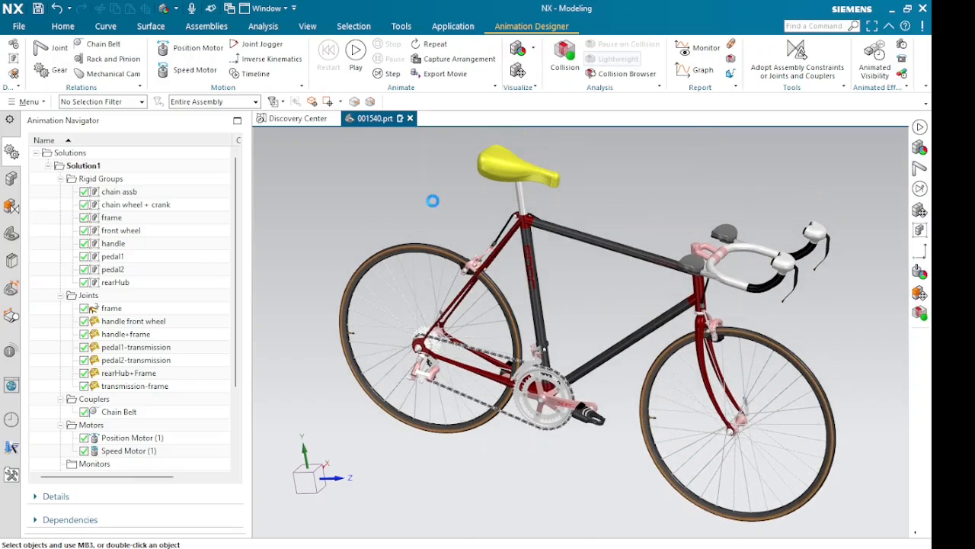
Play and stop the animation in original colours, viewing the bicycle from both sides
left_click(355, 51)
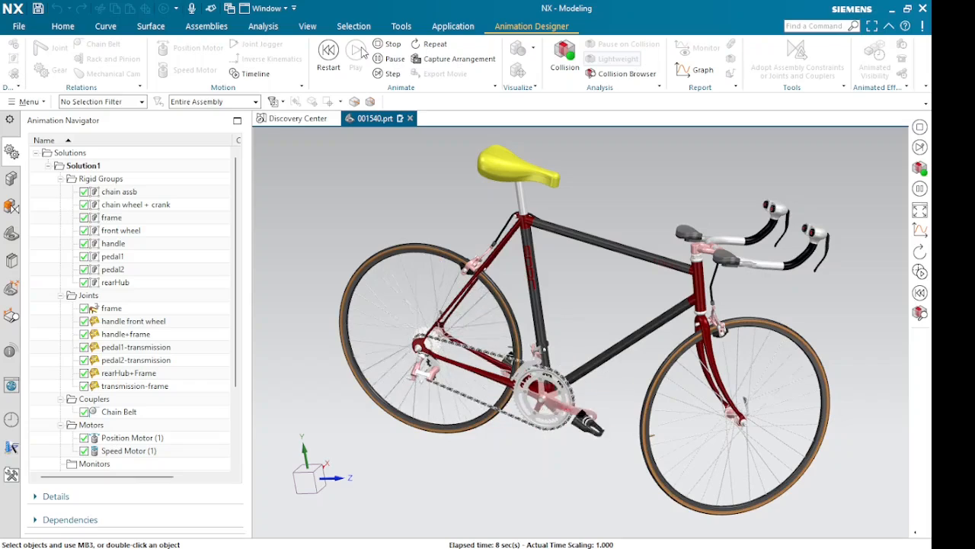
left_click(387, 44)
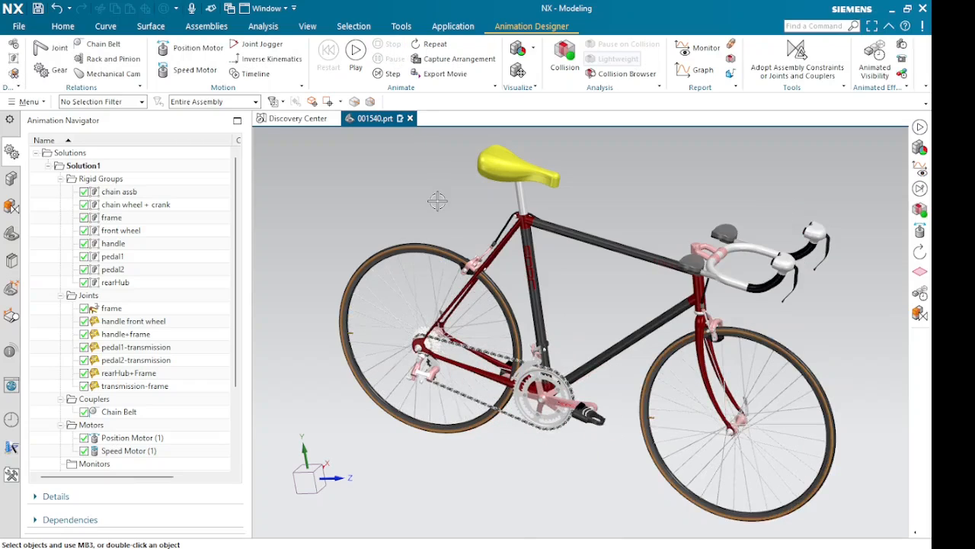
middle_click_drag(416, 188, 714, 276)
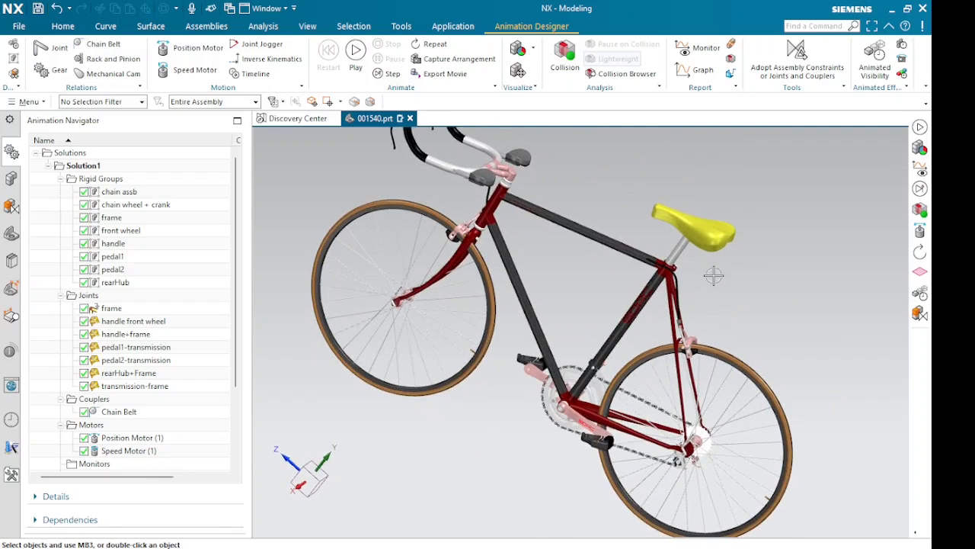
left_click(351, 53)
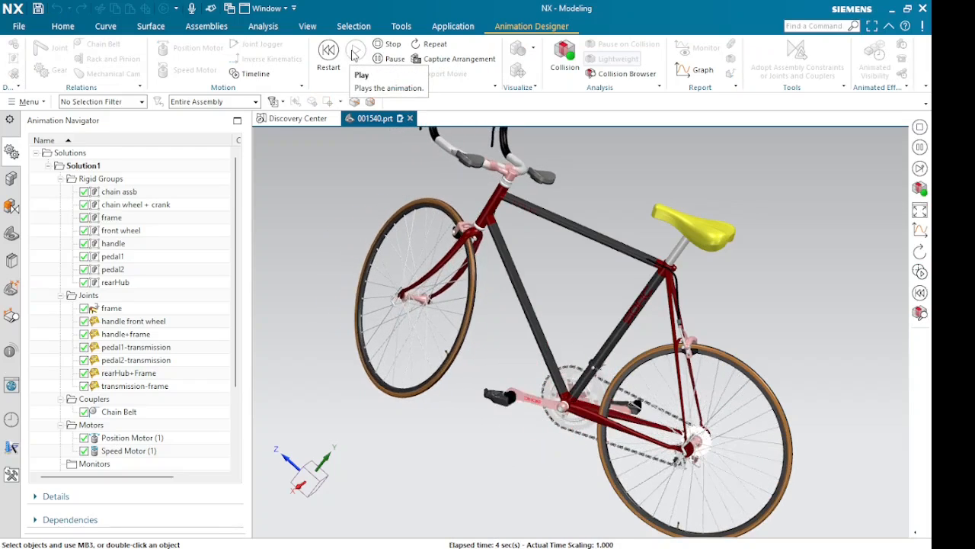
left_click(378, 44)
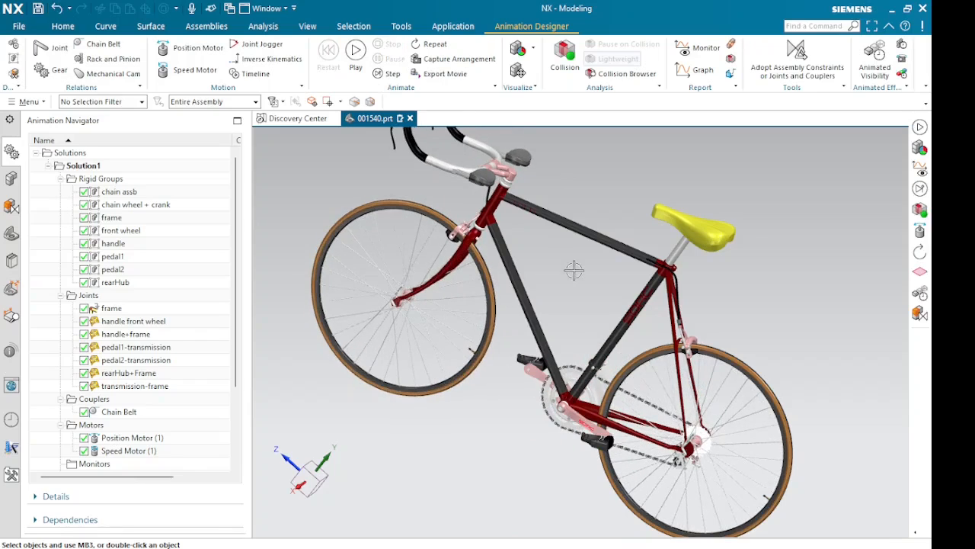
Capture an arrangement of the bicycle in its starting position, accepting that untransformable geometry stays in place
middle_click_drag(569, 251, 606, 271)
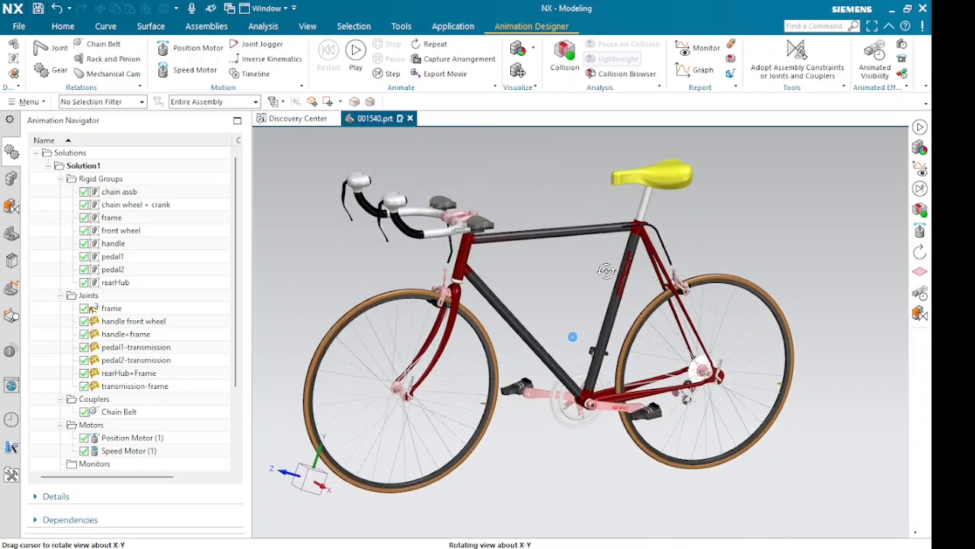
left_click(429, 65)
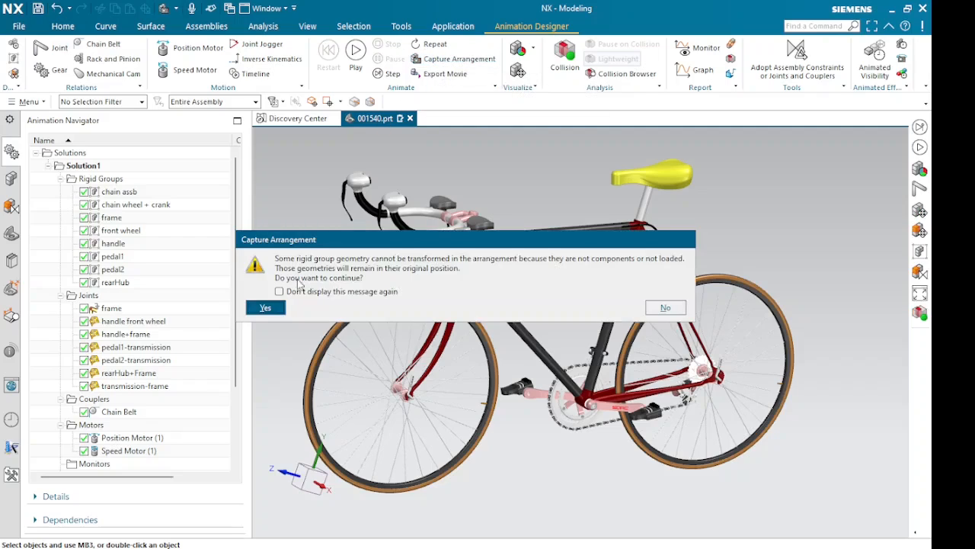
left_click(266, 308)
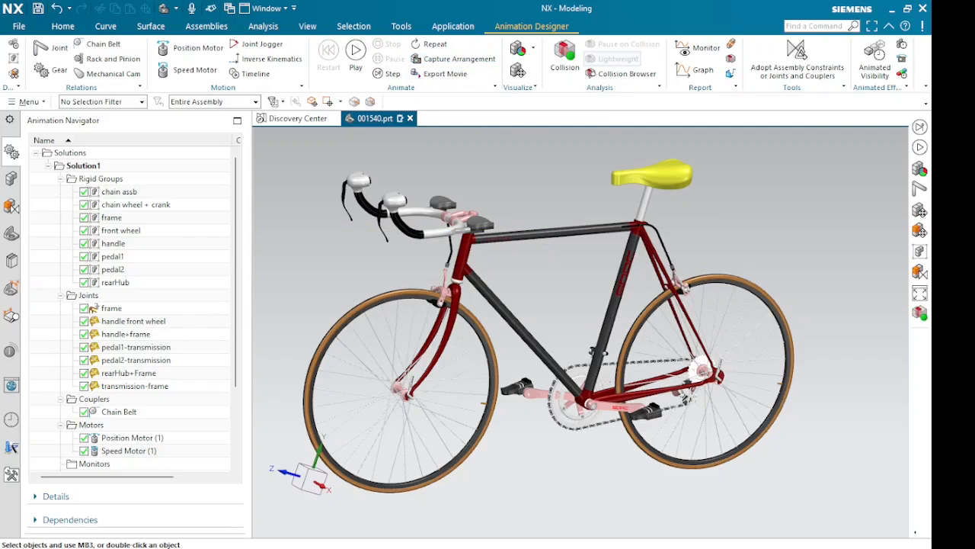
Play the animation, capture an arrangement partway through the motion, and stop playback
left_click(365, 52)
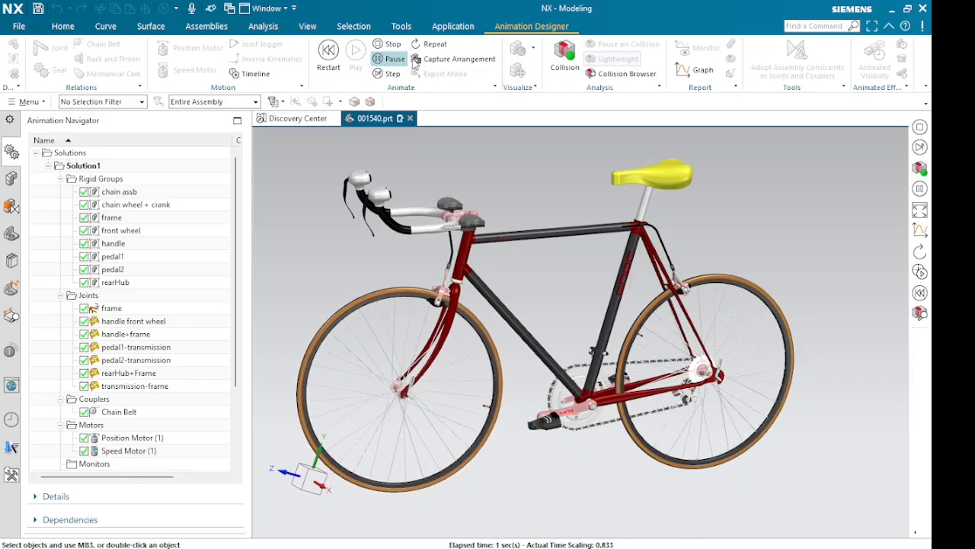
left_click(417, 61)
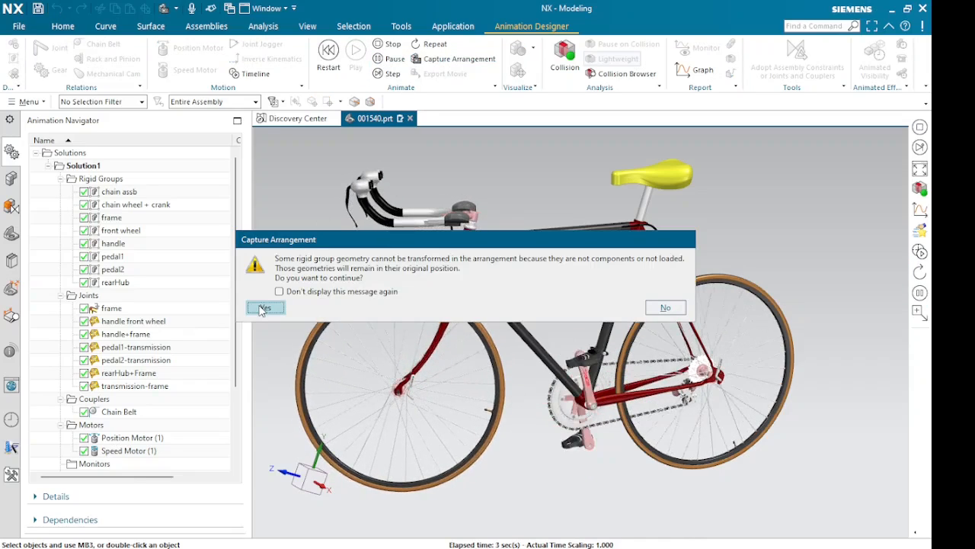
left_click(263, 308)
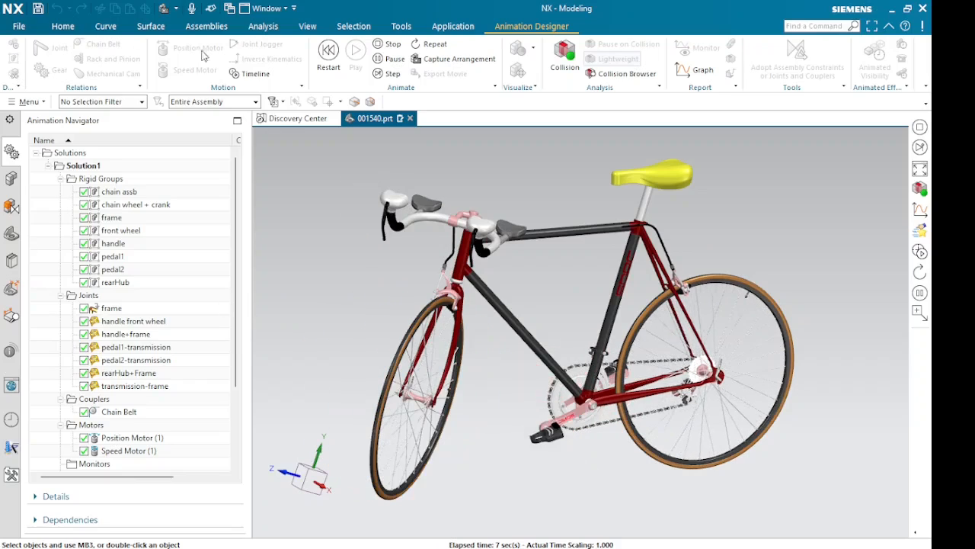
left_click(387, 44)
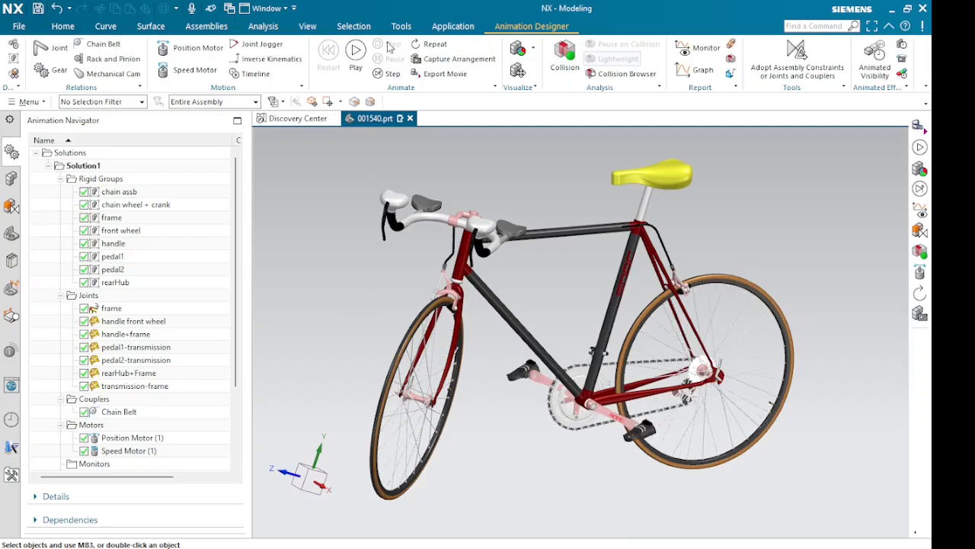
Export the bicycle animation as a movie to C:\temp\movie.avi, stopping the playback to finish the recording
left_click(439, 74)
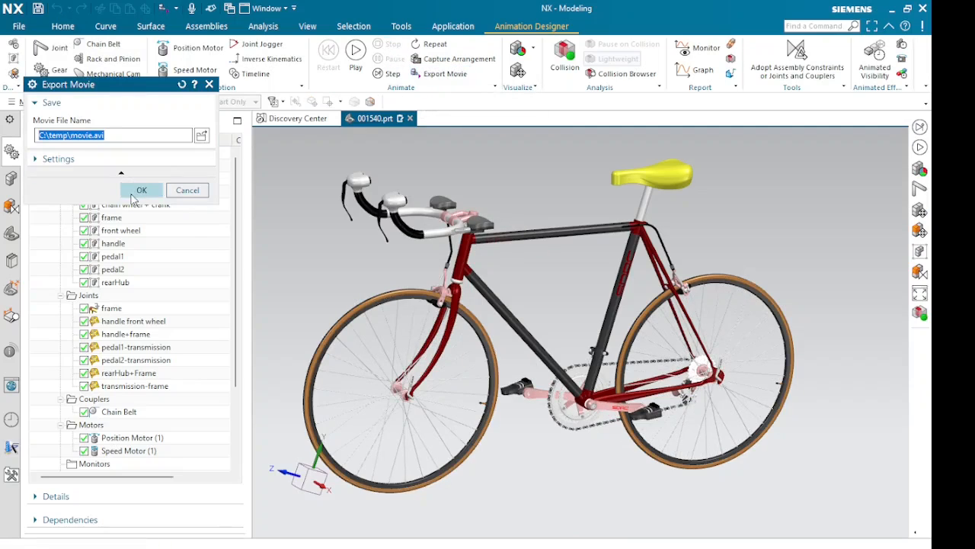
left_click(132, 195)
left_click(415, 298)
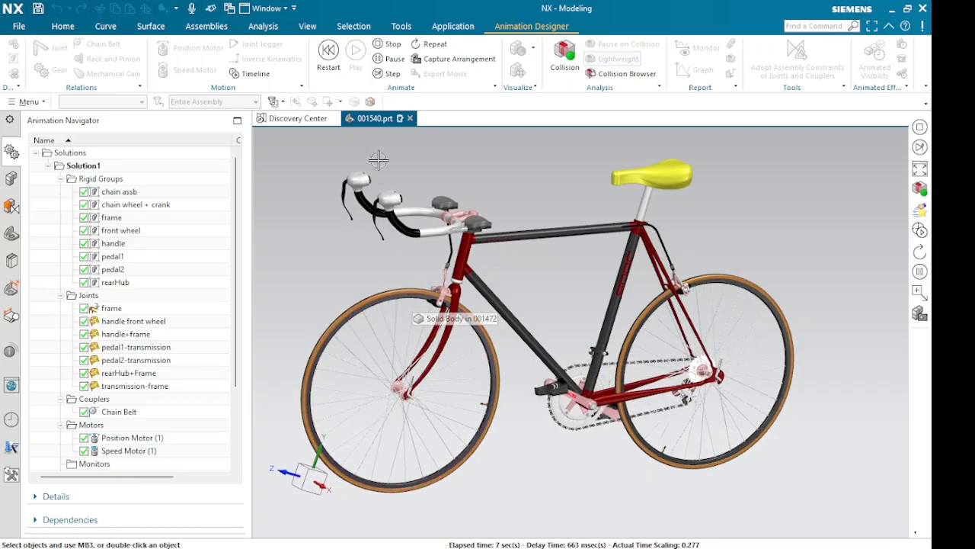
left_click(386, 44)
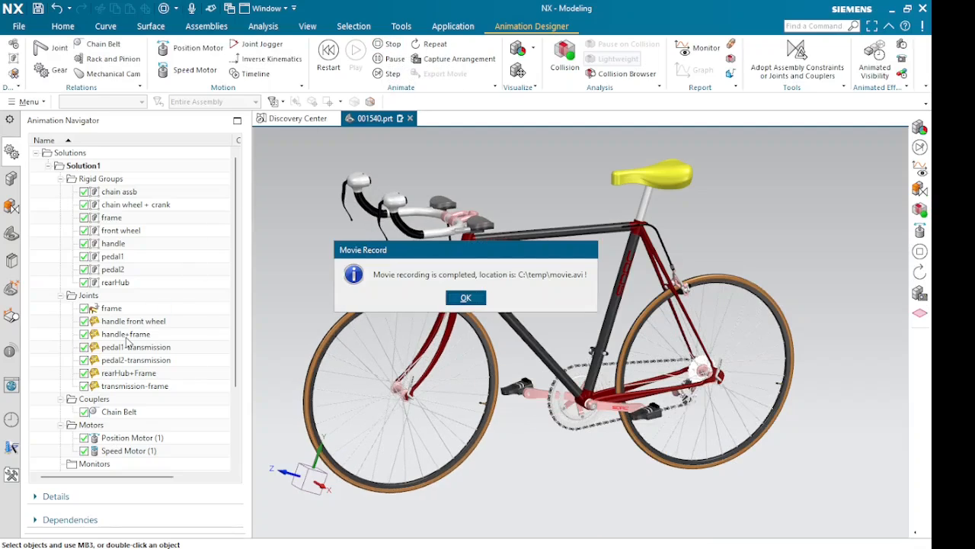
left_click(464, 298)
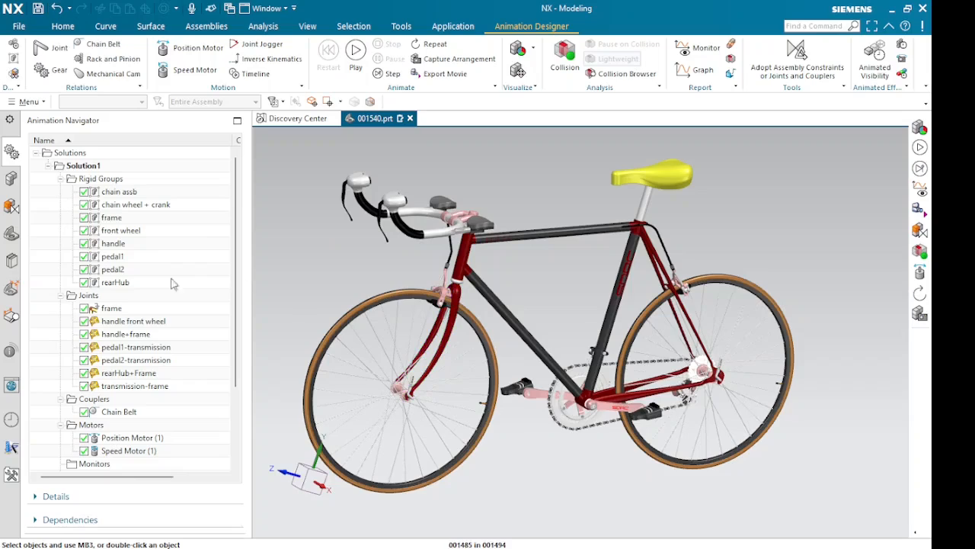
Set the Chain Belt coupler's joint ratio to 5, and play and stop the animation to check it
scroll(152, 304, "down", 3)
left_click(118, 310)
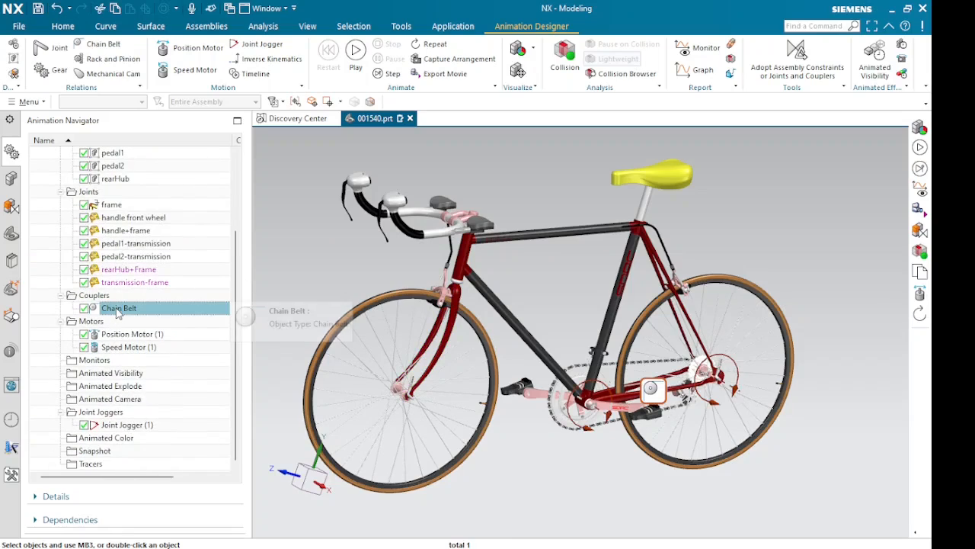
double_click(118, 310)
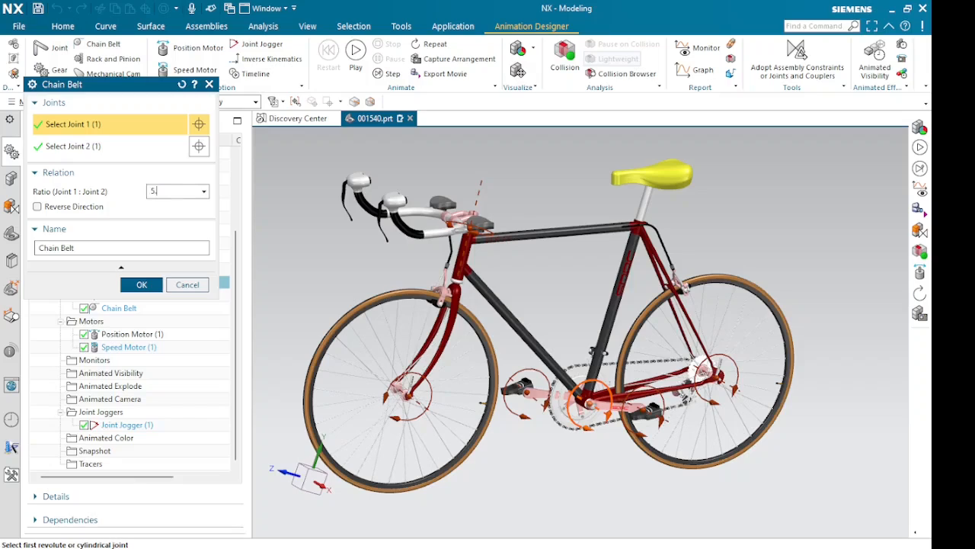
left_click(141, 286)
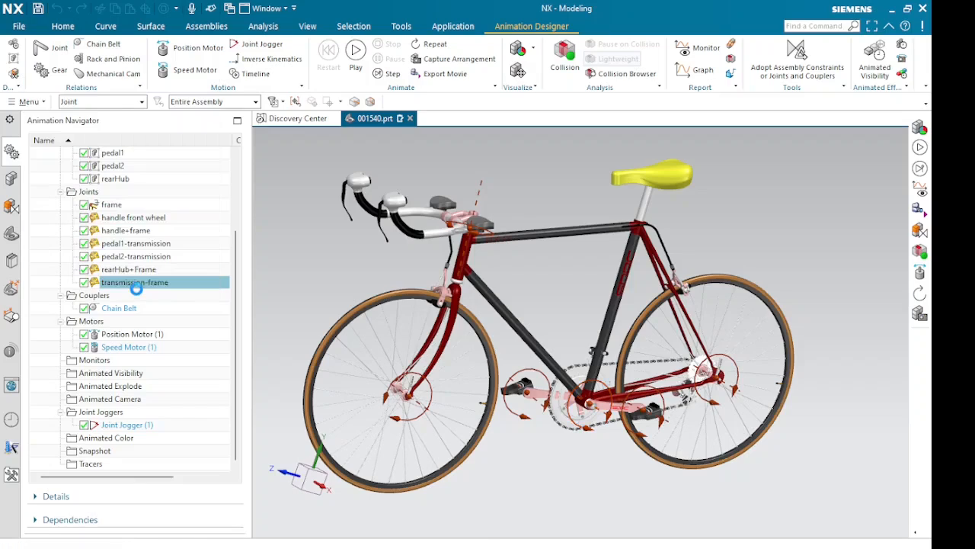
left_click(354, 52)
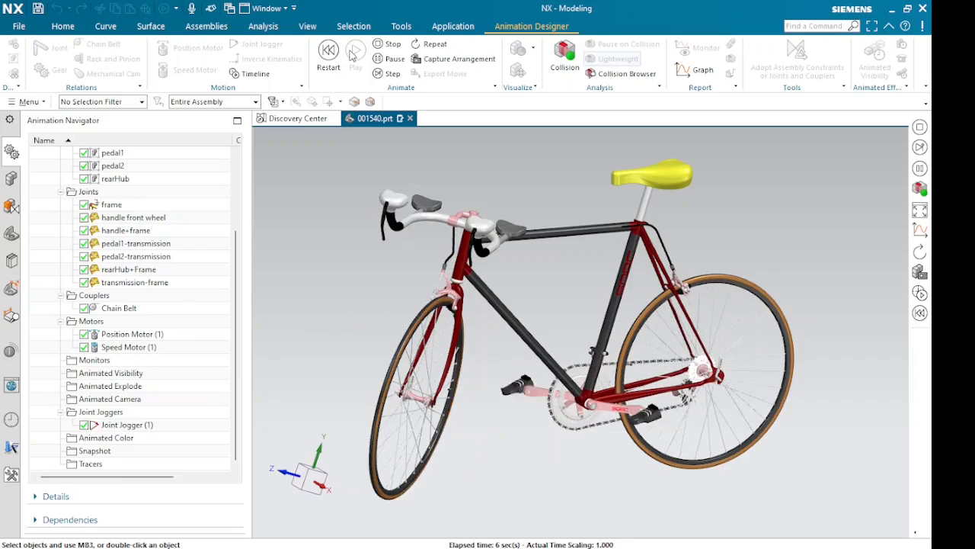
left_click(378, 45)
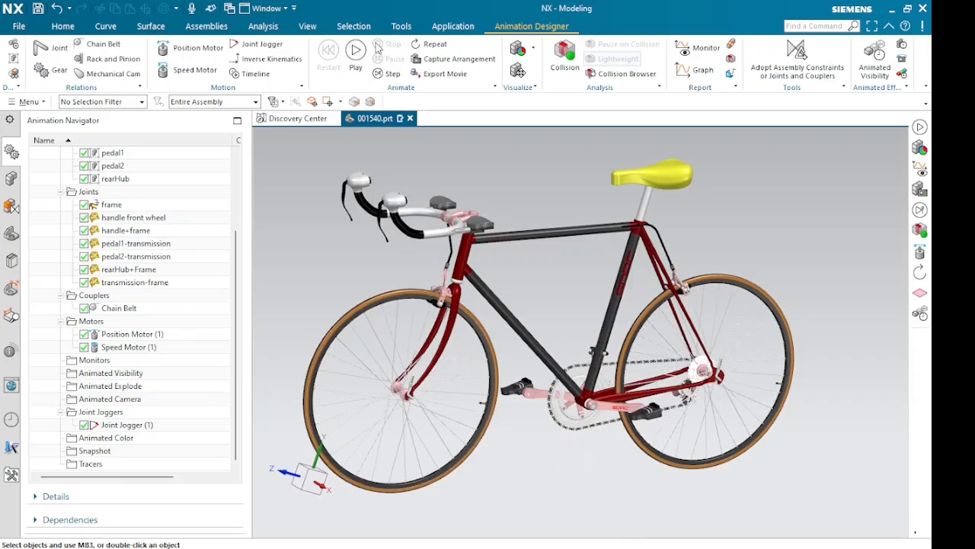